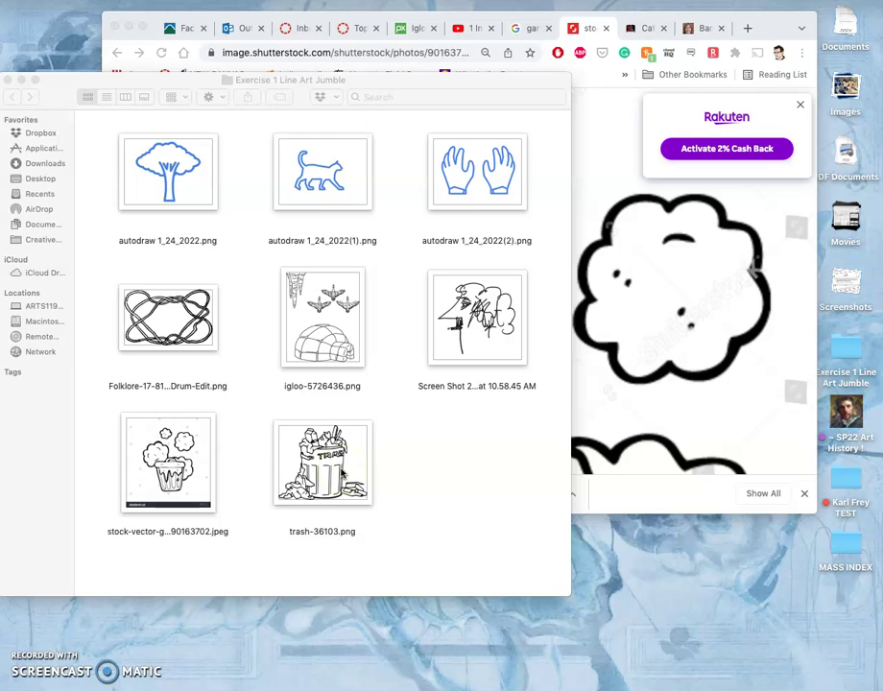
Step: Review the Exercise #1 Line Art Jumble examples in Canvas, then bring the image folder forward
{"action": "left_click", "coordinate": [361, 30]}
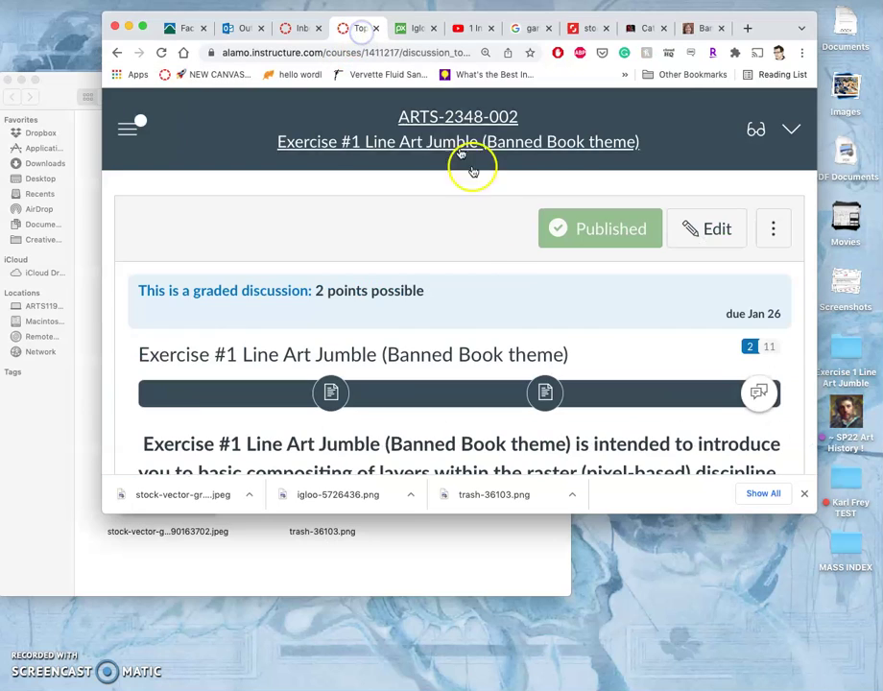
{"action": "scroll", "coordinate": [505, 288], "scroll_direction": "down", "scroll_amount": 20}
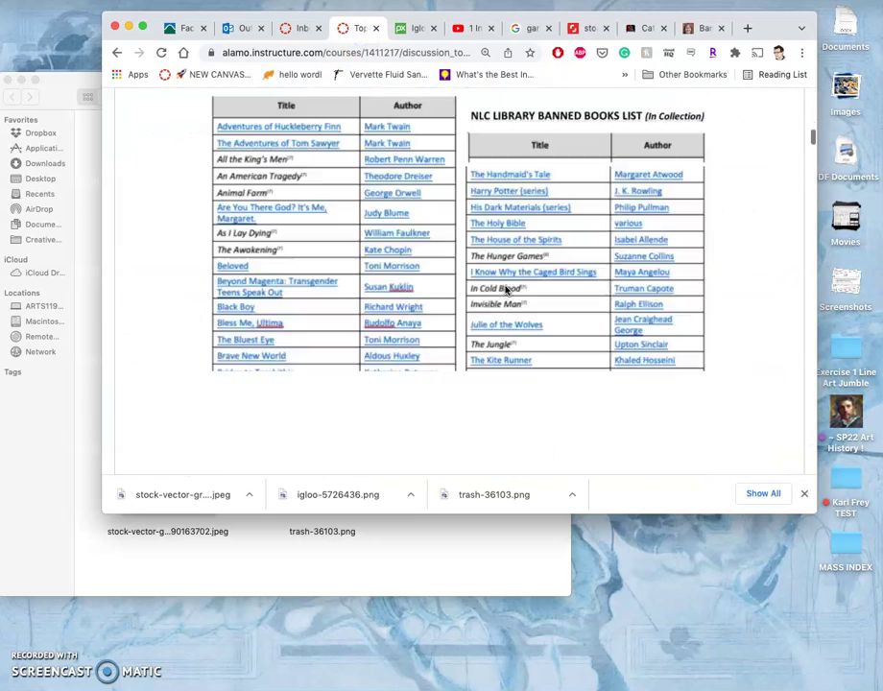
{"action": "scroll", "coordinate": [504, 288], "scroll_direction": "up", "scroll_amount": 15}
{"action": "scroll", "coordinate": [505, 289], "scroll_direction": "down", "scroll_amount": 6}
{"action": "scroll", "coordinate": [505, 289], "scroll_direction": "up", "scroll_amount": 3}
{"action": "scroll", "coordinate": [504, 290], "scroll_direction": "down", "scroll_amount": 15}
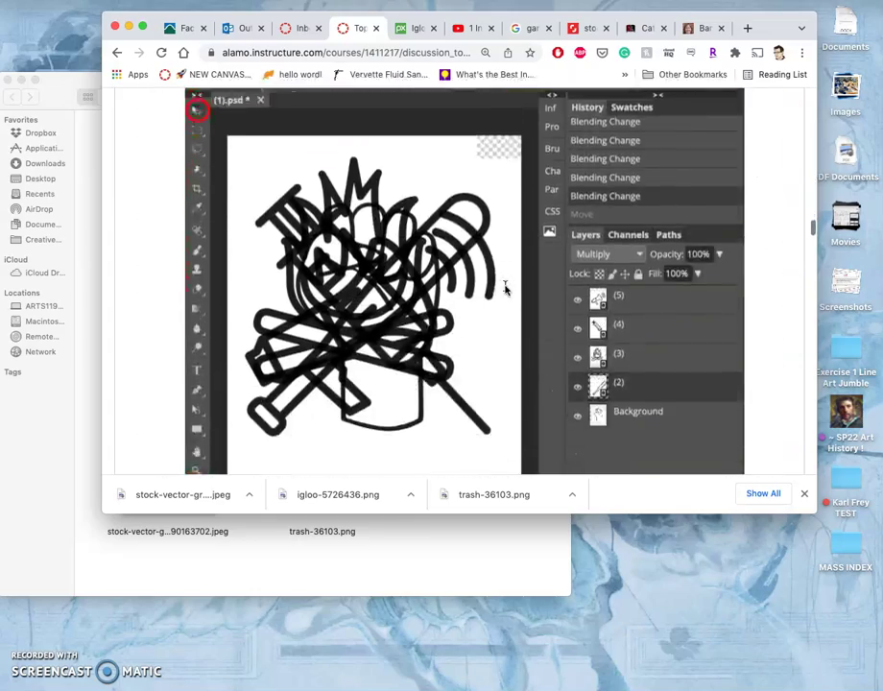
{"action": "scroll", "coordinate": [506, 293], "scroll_direction": "down", "scroll_amount": 5}
{"action": "left_click", "coordinate": [456, 533]}
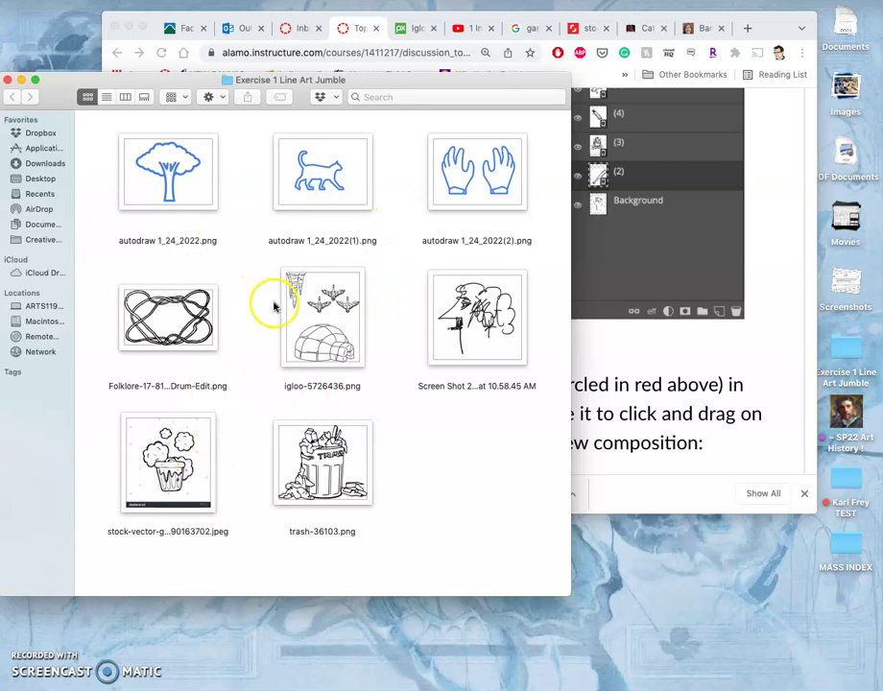
Step: Open stock-vector-gross-garbage-can-cartoon-90163702.jpeg in Preview and shrink its window beside the folder
{"action": "left_click", "coordinate": [188, 440]}
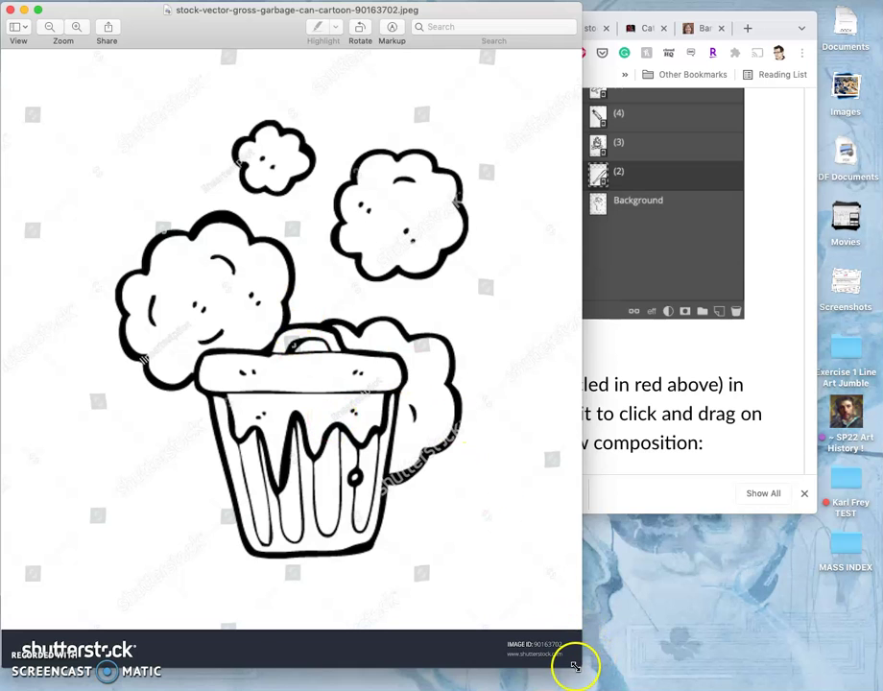
{"action": "left_click_drag", "start_coordinate": [572, 660], "coordinate": [238, 300]}
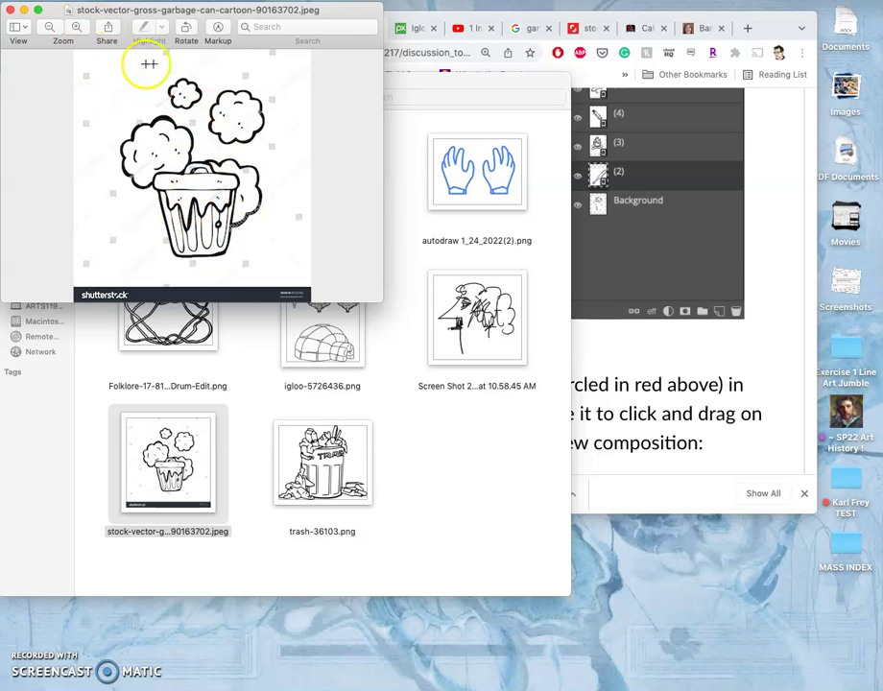
Step: Resize the garbage-can cartoon to 5 × 5.33 inches at 300 pixels/inch via Adjust Size
{"action": "left_click", "coordinate": [211, 0]}
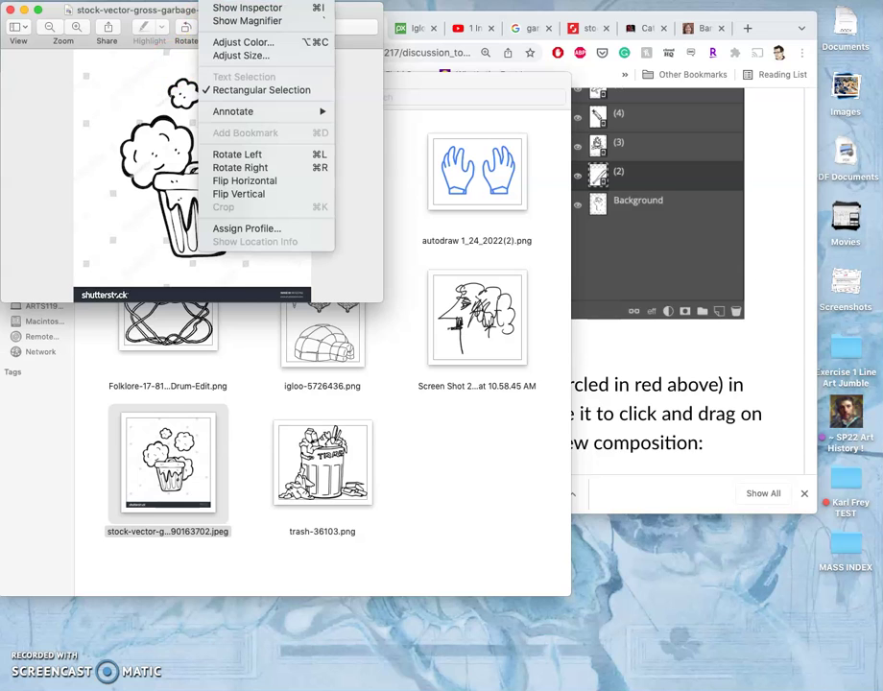
{"action": "left_click", "coordinate": [240, 55]}
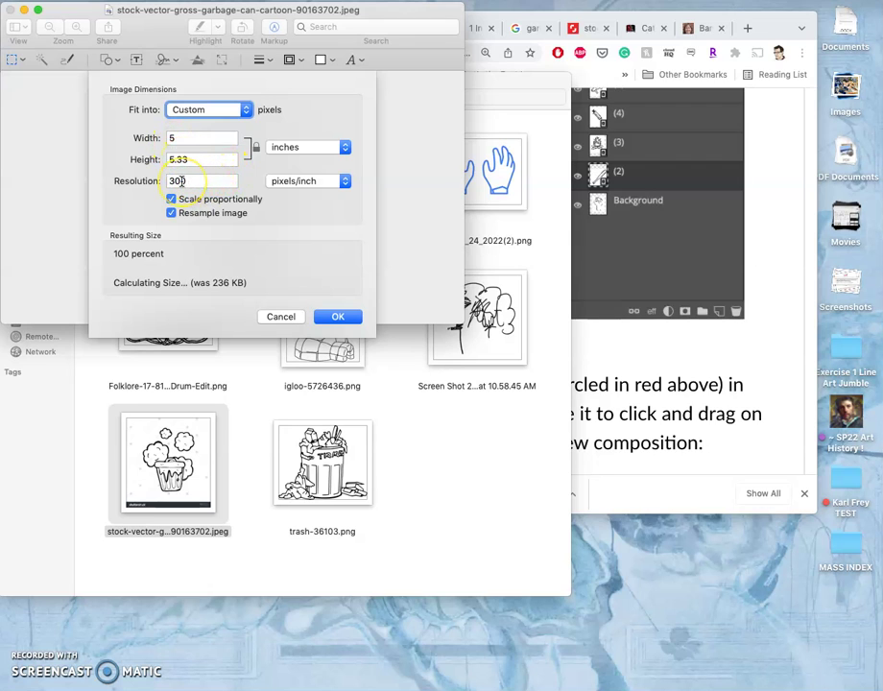
{"action": "left_click", "coordinate": [183, 180]}
{"action": "left_click", "coordinate": [337, 315]}
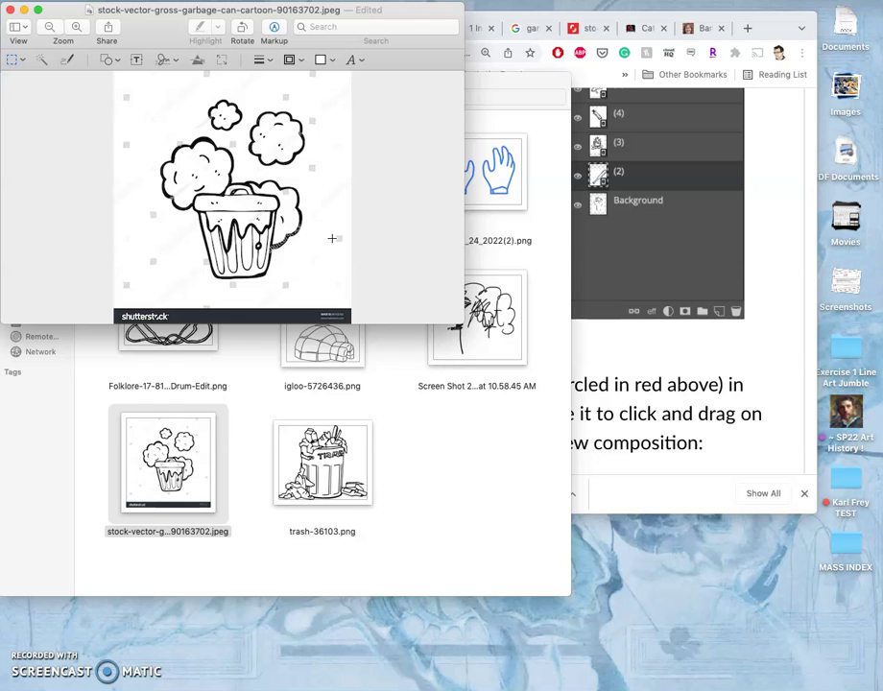
Step: Zoom in and enlarge the window to check the resized cartoon, then close it
{"action": "left_click", "coordinate": [75, 28]}
{"action": "left_click", "coordinate": [75, 28]}
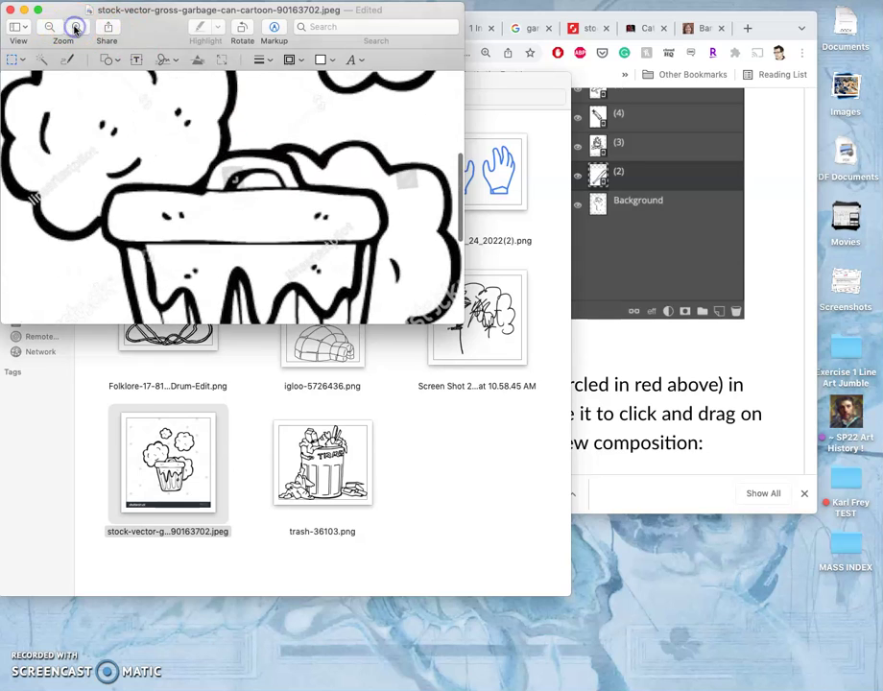
{"action": "left_click_drag", "start_coordinate": [463, 323], "coordinate": [662, 688]}
{"action": "scroll", "coordinate": [522, 558], "scroll_direction": "down", "scroll_amount": 5}
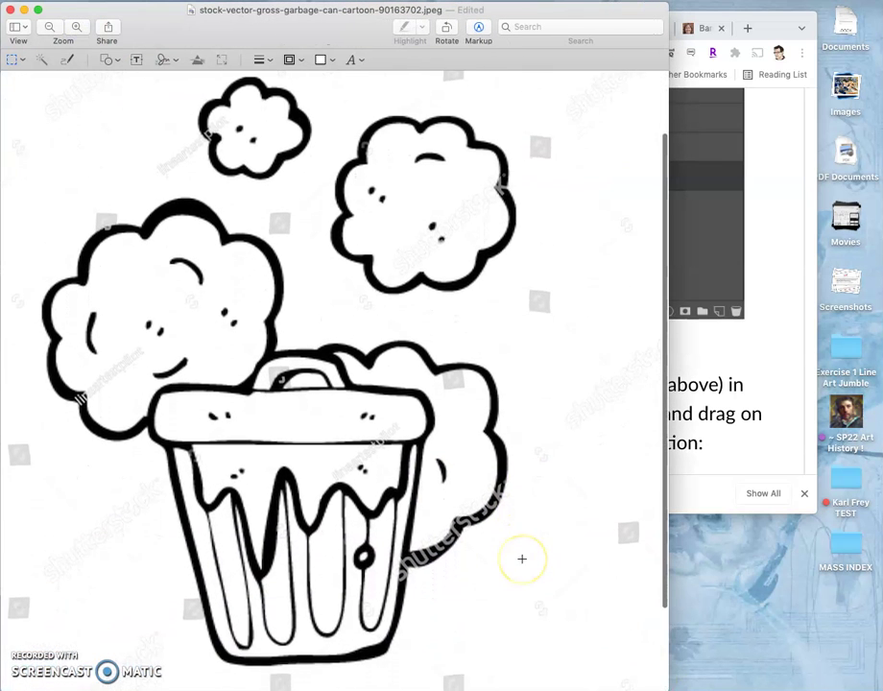
{"action": "left_click", "coordinate": [213, 355]}
{"action": "left_click", "coordinate": [290, 394]}
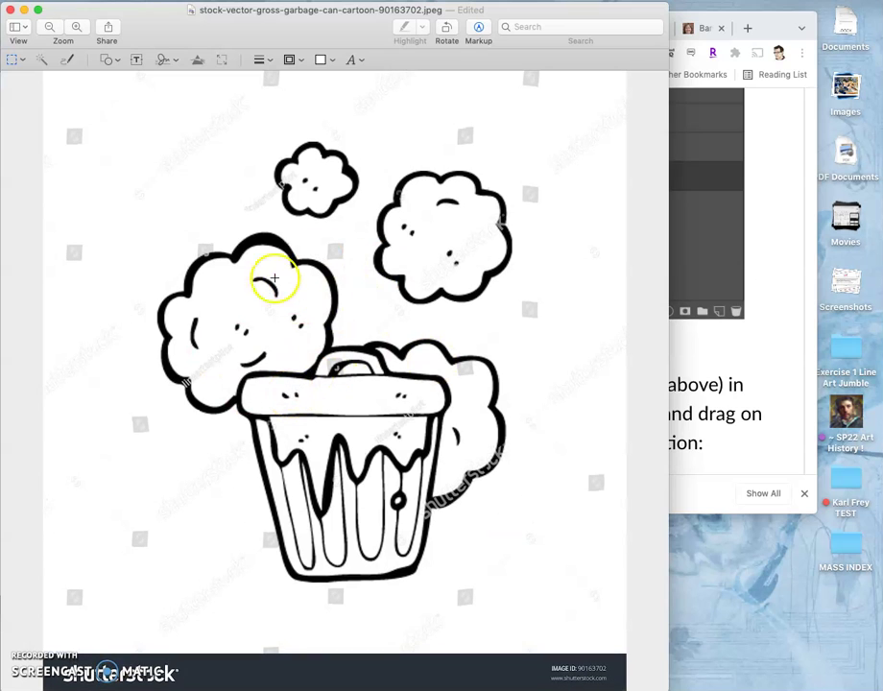
{"action": "left_click", "coordinate": [10, 12]}
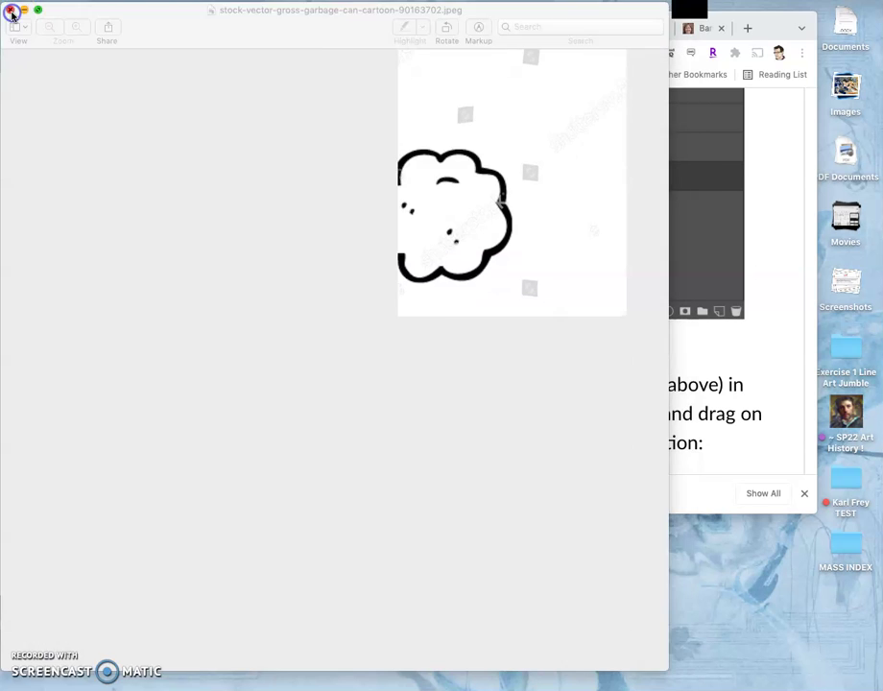
Step: Preview the trash can drawing and the Screen Shot drawing, closing each afterwards
{"action": "left_click", "coordinate": [431, 451]}
{"action": "double_click", "coordinate": [322, 462]}
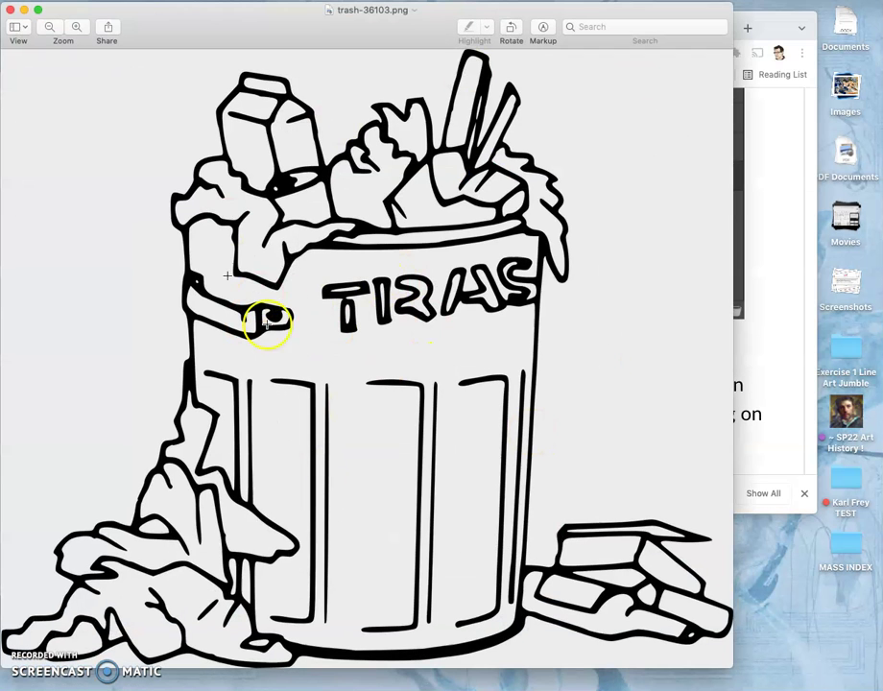
{"action": "left_click", "coordinate": [11, 9]}
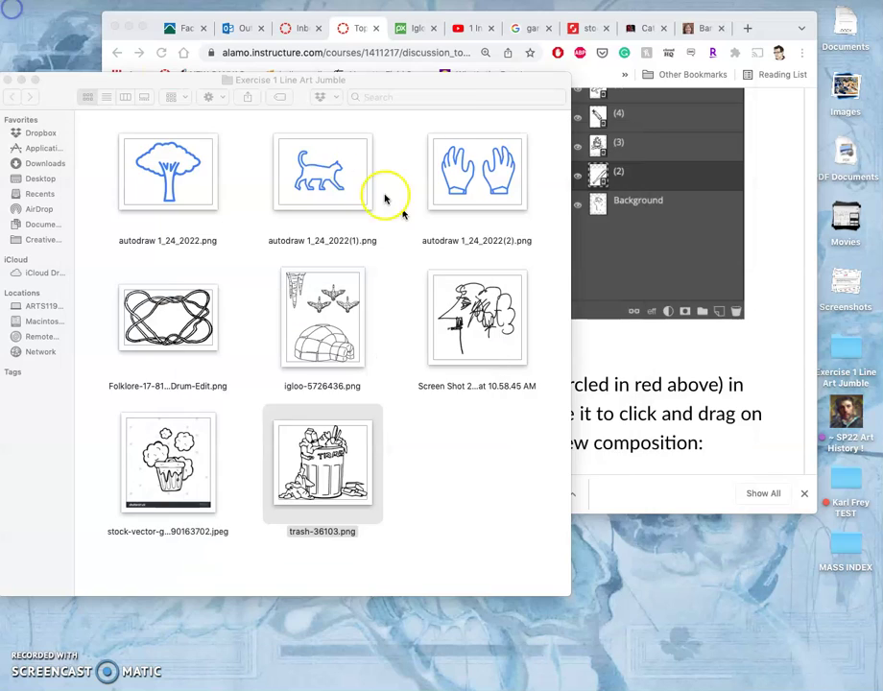
{"action": "left_click", "coordinate": [480, 317]}
{"action": "double_click", "coordinate": [484, 322]}
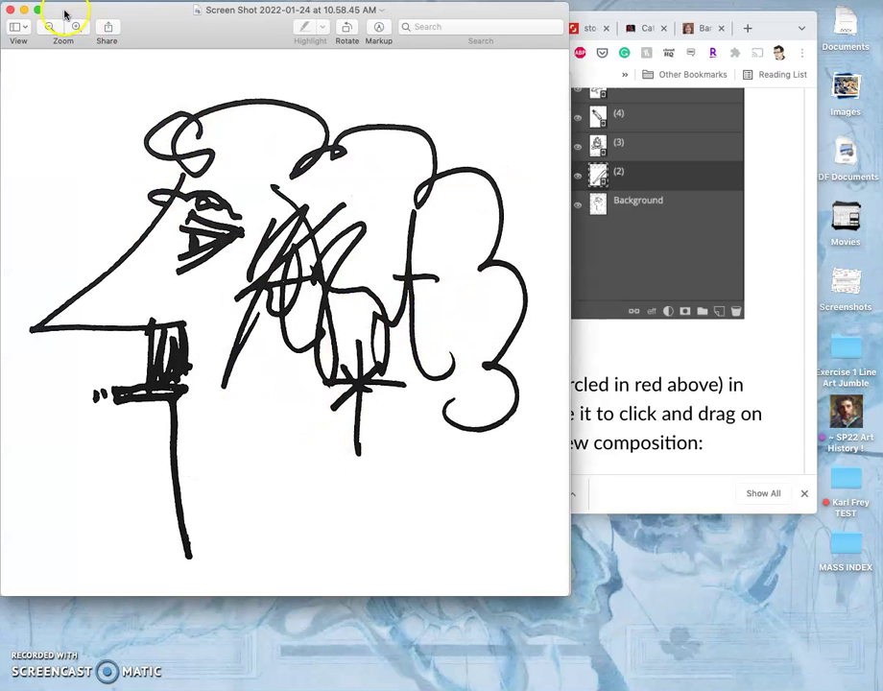
{"action": "left_click", "coordinate": [11, 10]}
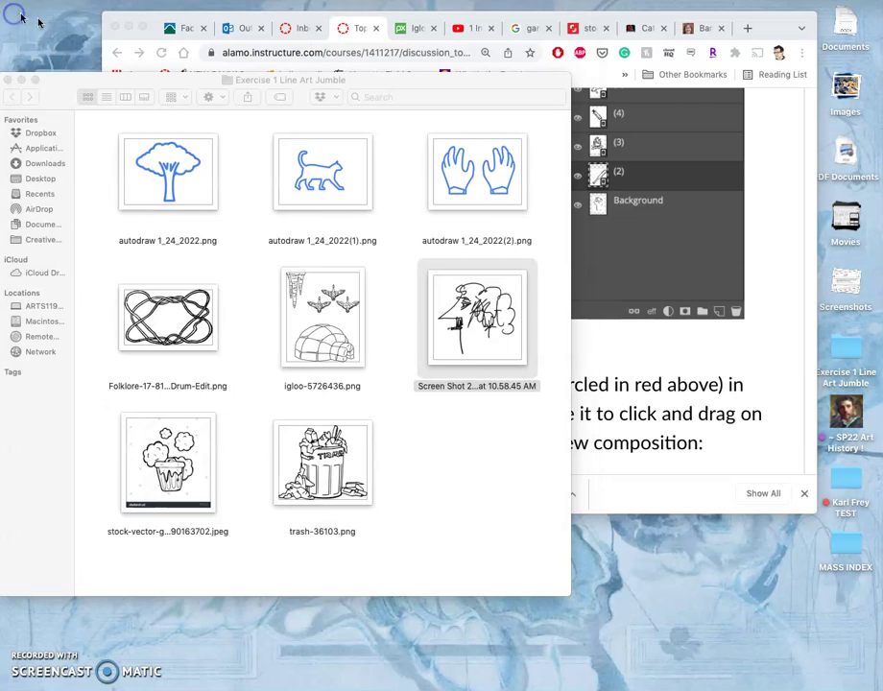
{"action": "left_click", "coordinate": [465, 331]}
{"action": "double_click", "coordinate": [460, 331]}
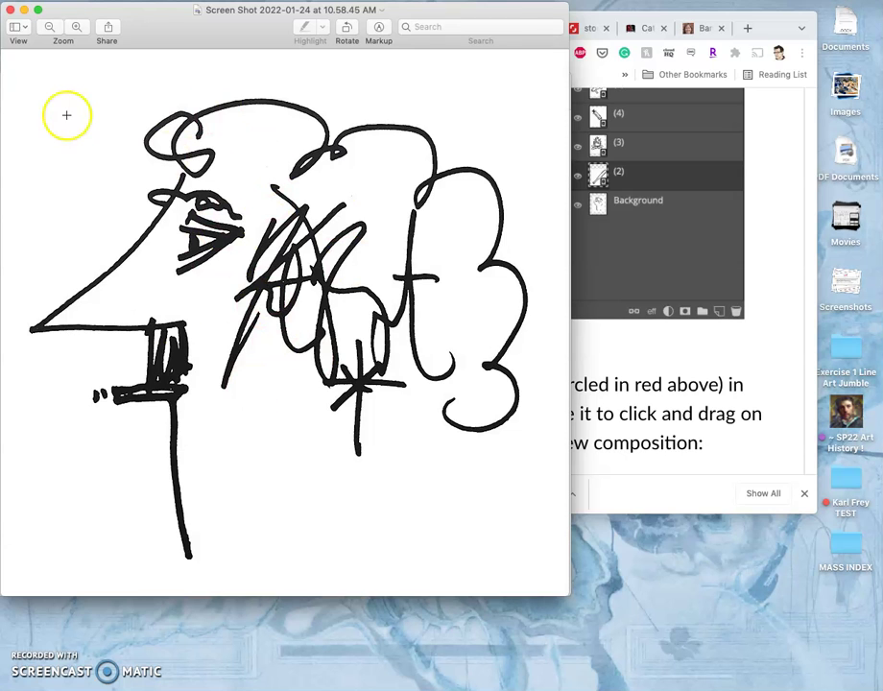
{"action": "left_click", "coordinate": [11, 11]}
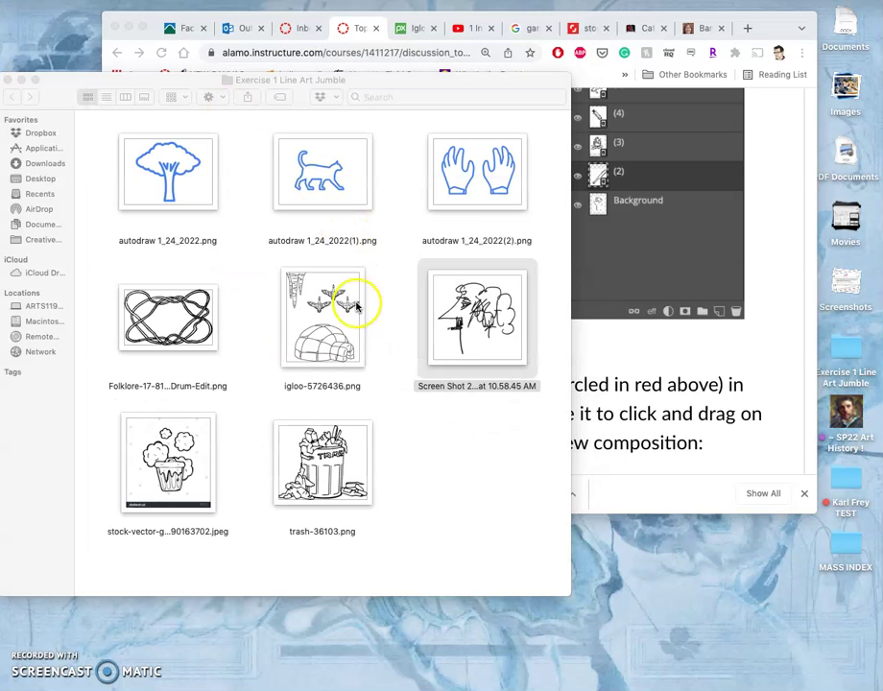
Step: Preview the igloo, hand drum knot and blue tree drawings in turn
{"action": "left_click", "coordinate": [341, 319]}
{"action": "double_click", "coordinate": [341, 320]}
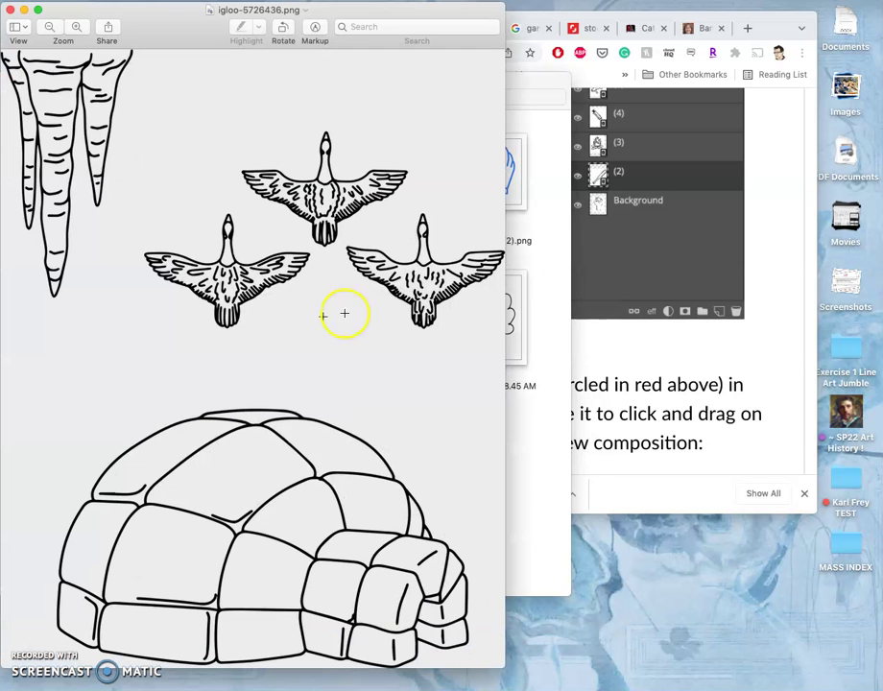
{"action": "left_click", "coordinate": [11, 10]}
{"action": "double_click", "coordinate": [153, 315]}
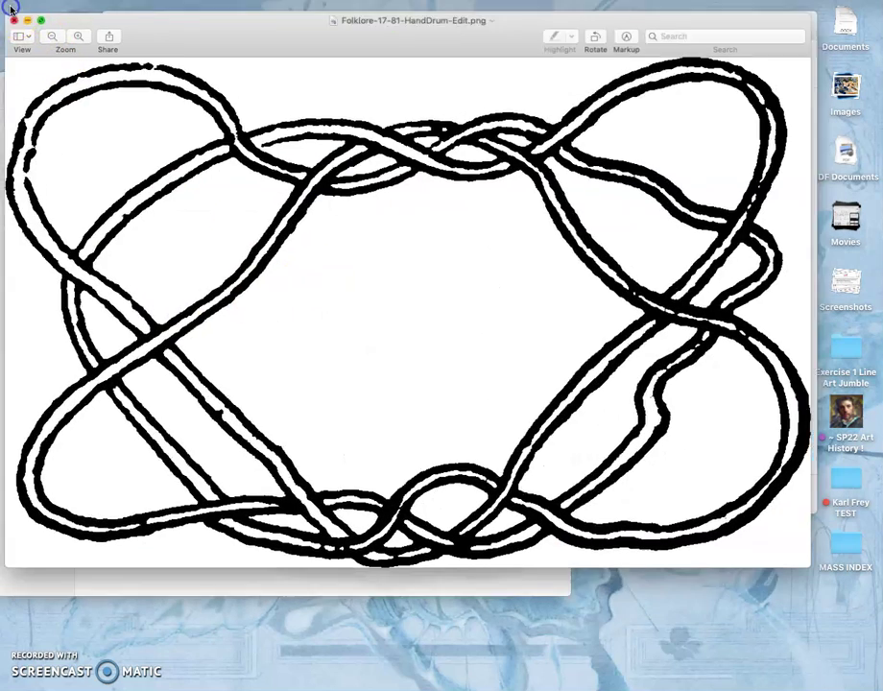
{"action": "left_click", "coordinate": [11, 10]}
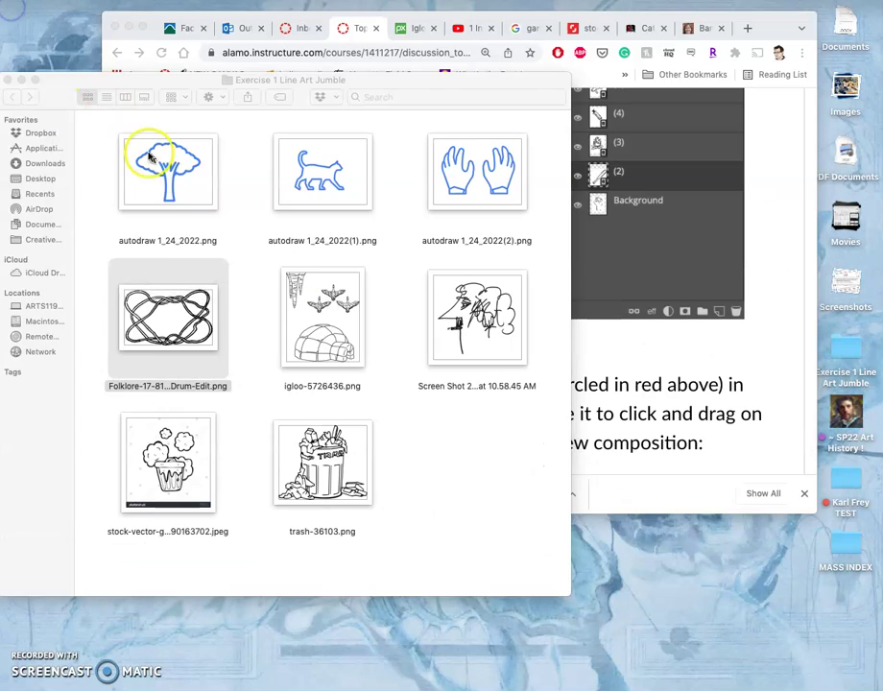
{"action": "left_click", "coordinate": [165, 171]}
{"action": "double_click", "coordinate": [165, 171]}
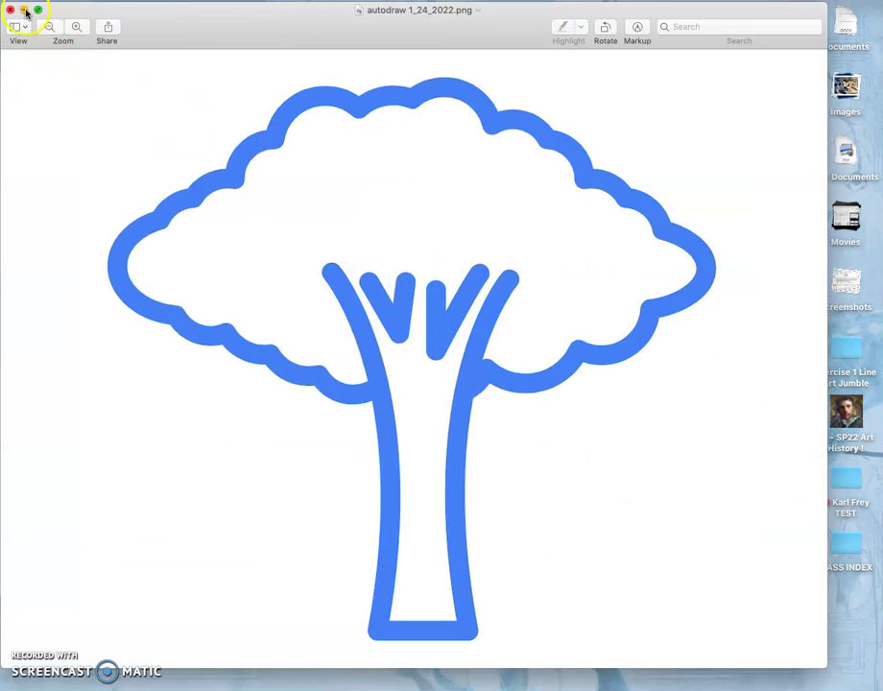
{"action": "left_click", "coordinate": [13, 10]}
Step: View the blue cat drawing and autodraw 1_24_2022(2).png hands drawing, then close them
{"action": "left_click", "coordinate": [298, 180]}
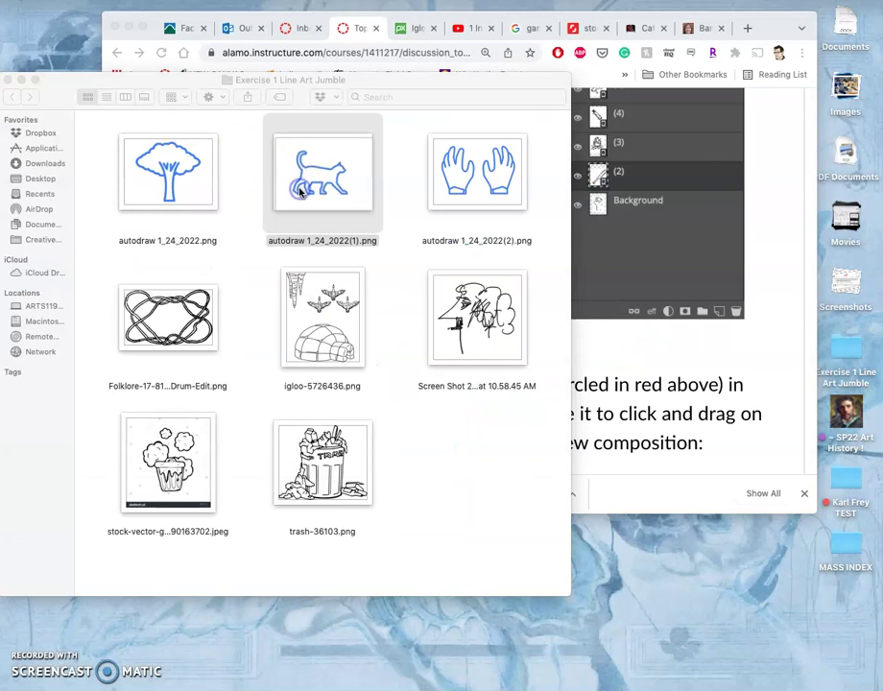
{"action": "double_click", "coordinate": [298, 180]}
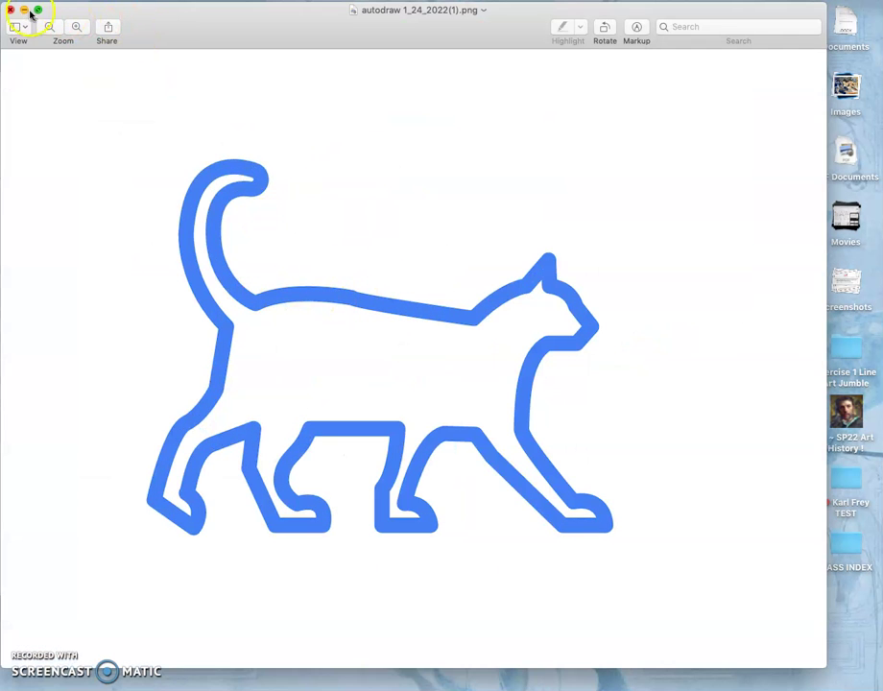
{"action": "left_click", "coordinate": [13, 10]}
{"action": "left_click", "coordinate": [483, 171]}
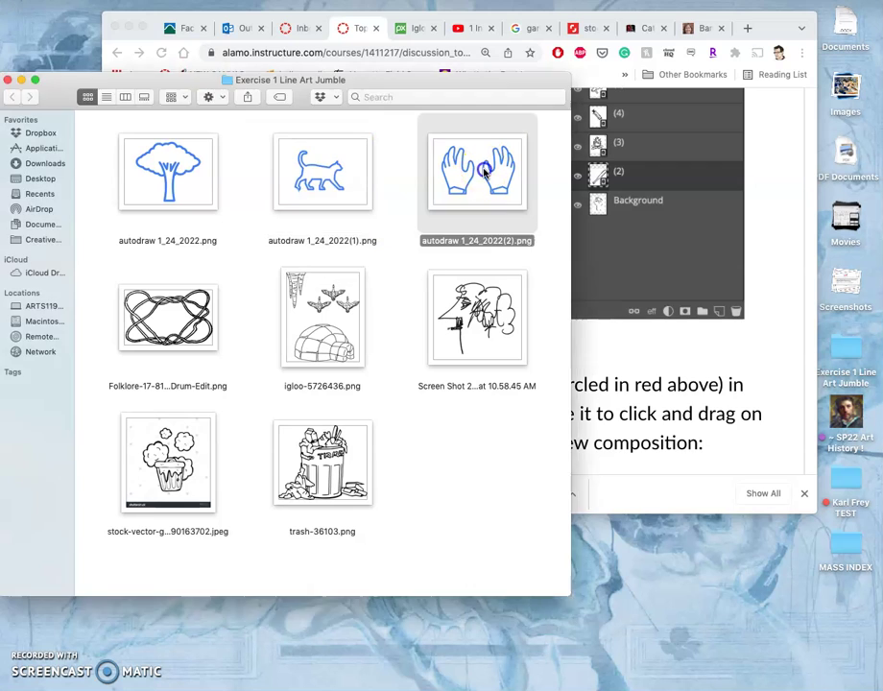
{"action": "double_click", "coordinate": [483, 170]}
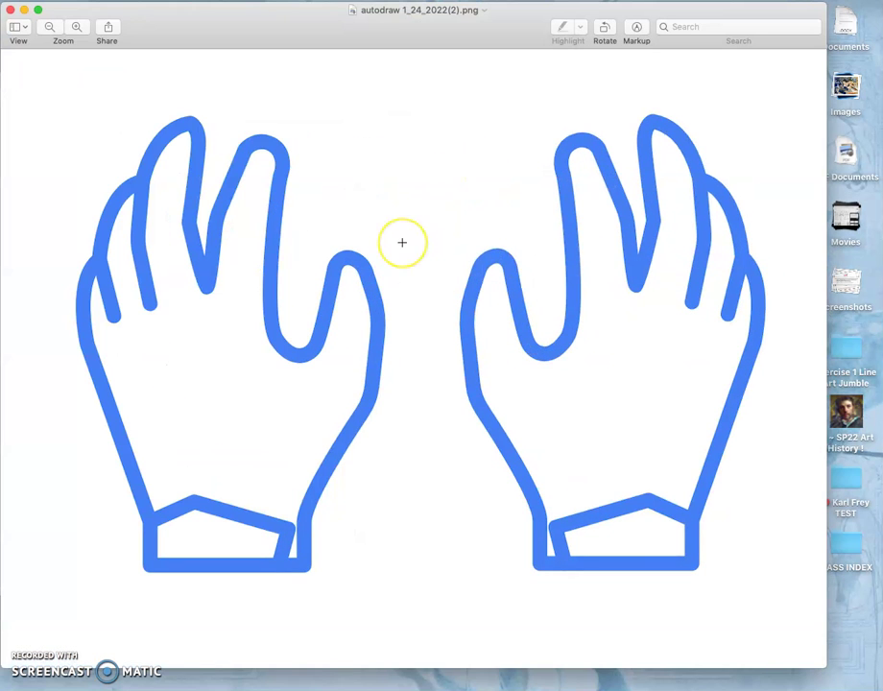
{"action": "left_click", "coordinate": [10, 10]}
Step: Scroll the Canvas assignment page to step 3 about the 8 × 10 inch canvas
{"action": "left_click", "coordinate": [711, 353]}
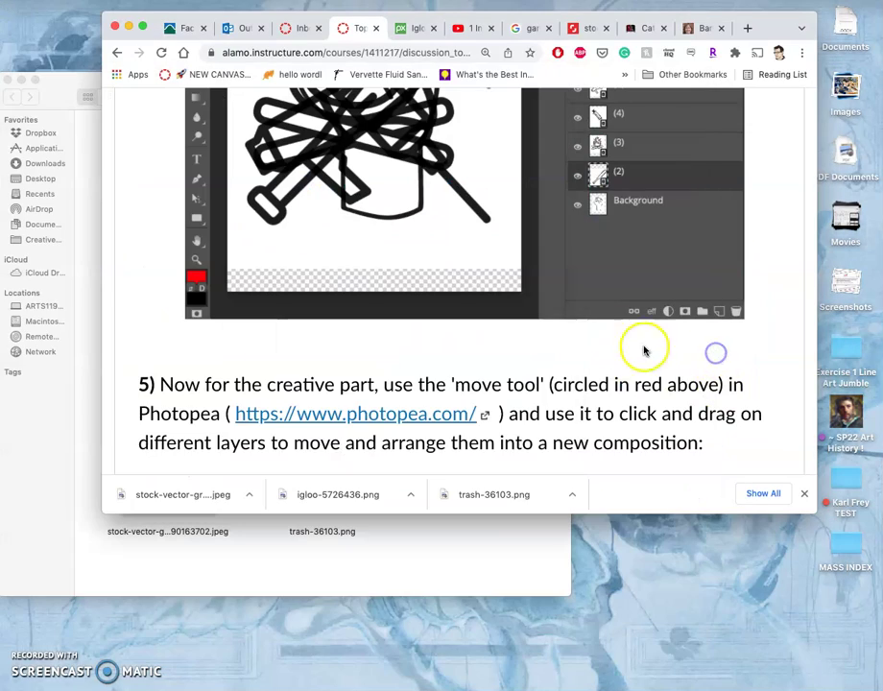
{"action": "scroll", "coordinate": [614, 342], "scroll_direction": "up", "scroll_amount": 2}
{"action": "scroll", "coordinate": [610, 338], "scroll_direction": "up", "scroll_amount": 10}
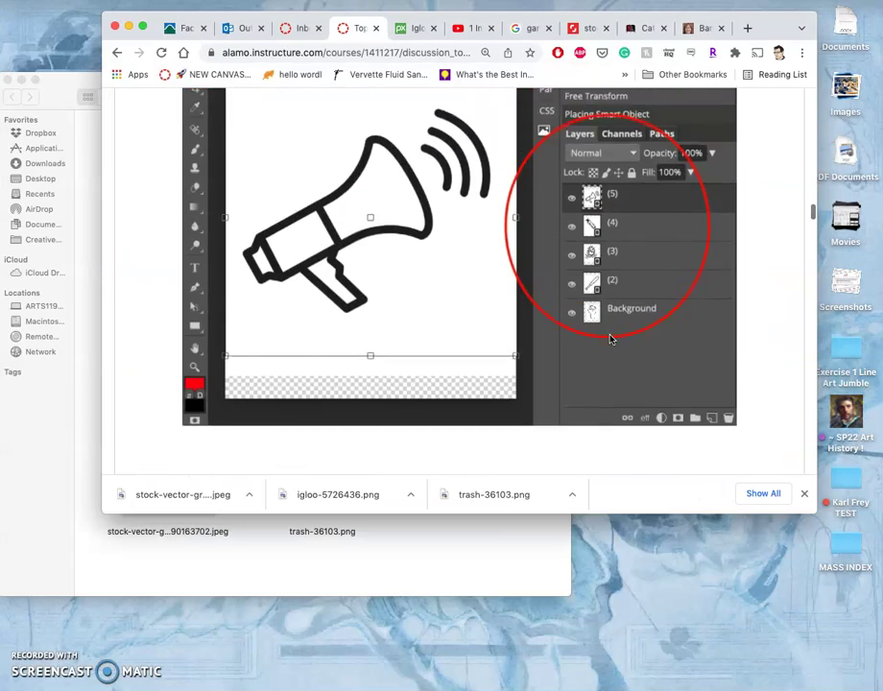
{"action": "scroll", "coordinate": [610, 338], "scroll_direction": "down", "scroll_amount": 3}
{"action": "scroll", "coordinate": [610, 338], "scroll_direction": "up", "scroll_amount": 10}
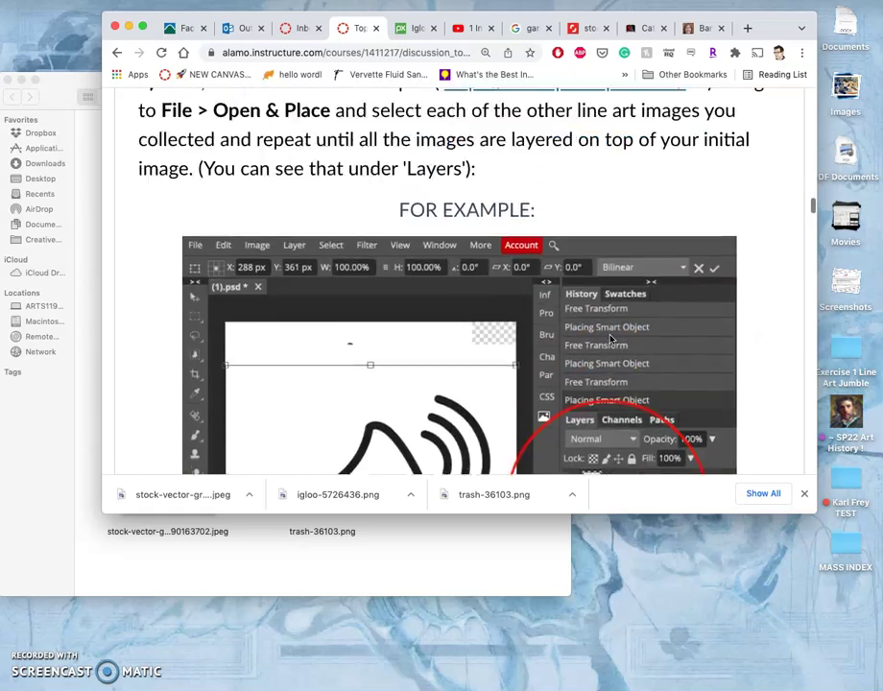
{"action": "scroll", "coordinate": [611, 338], "scroll_direction": "up", "scroll_amount": 10}
{"action": "scroll", "coordinate": [610, 338], "scroll_direction": "down", "scroll_amount": 4}
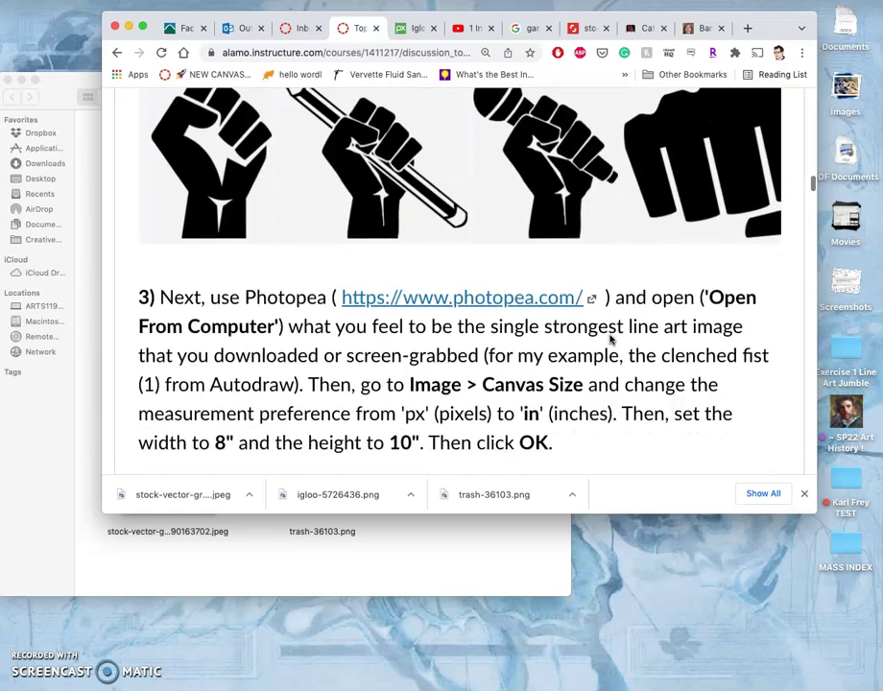
{"action": "scroll", "coordinate": [608, 338], "scroll_direction": "down", "scroll_amount": 2}
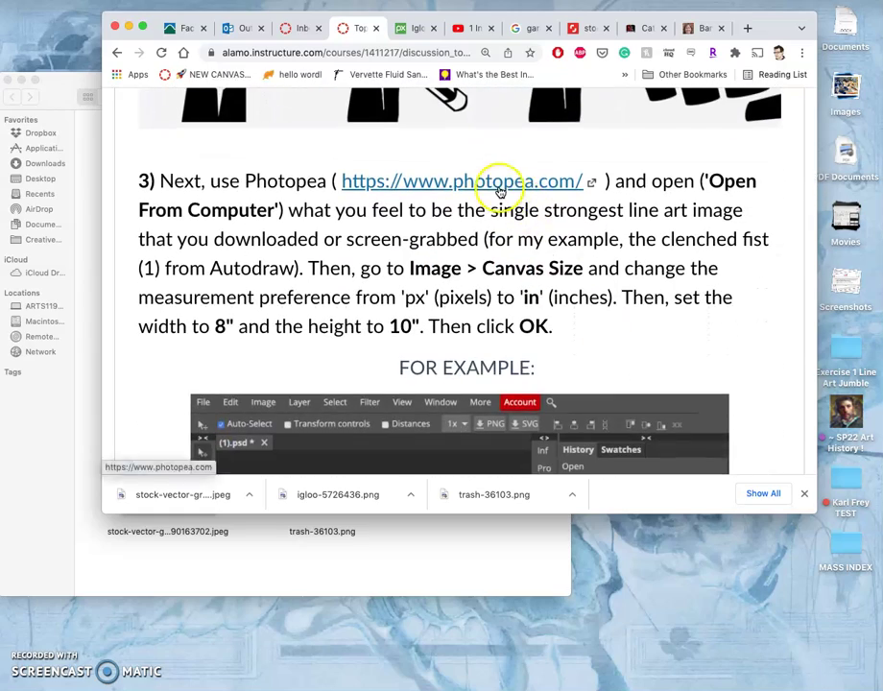
Step: Compare the line art folder against the step 3 instructions, ending on the instructions
{"action": "left_click", "coordinate": [81, 223]}
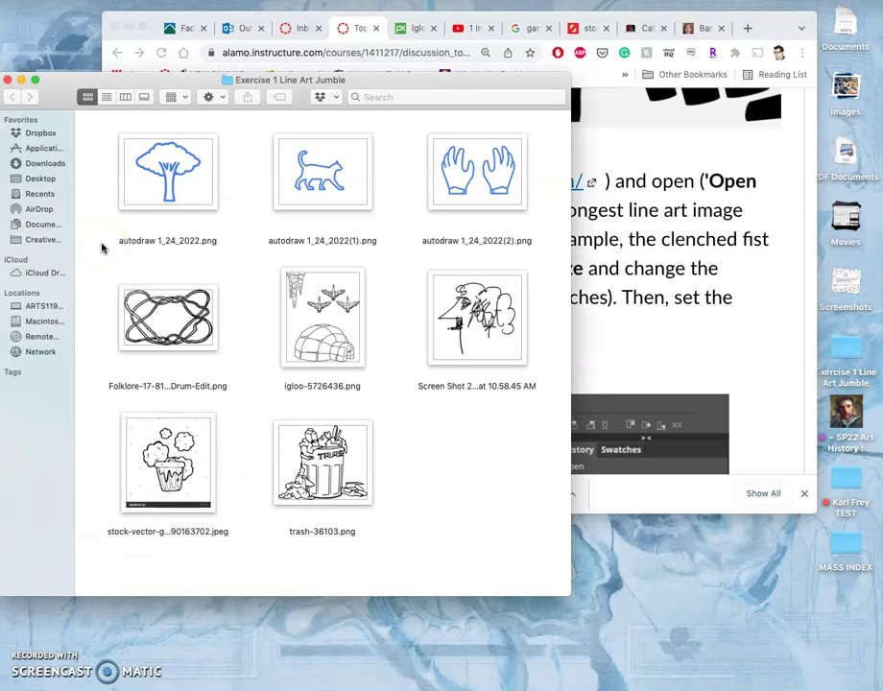
{"action": "left_click", "coordinate": [572, 270]}
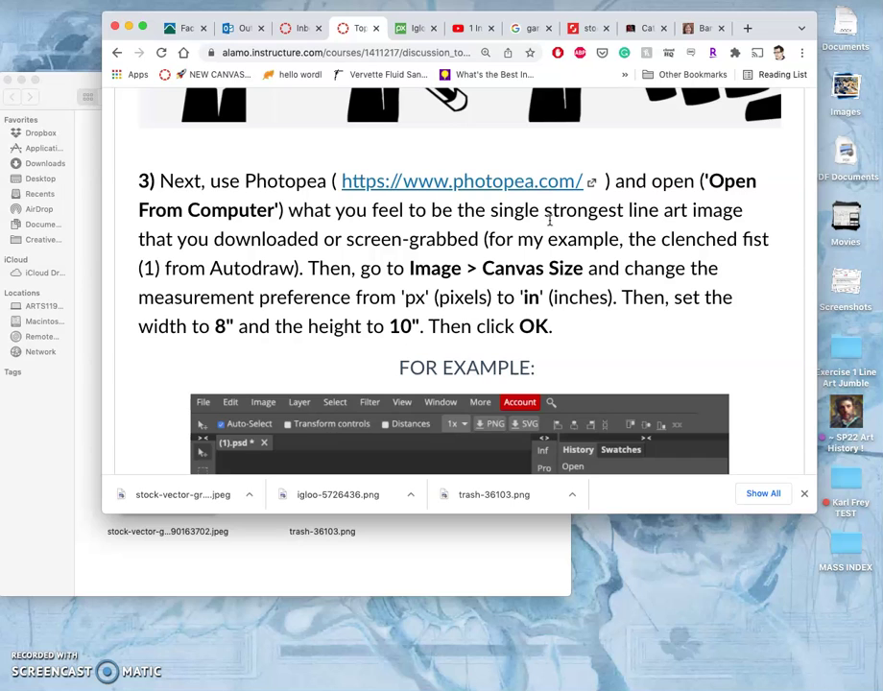
{"action": "left_click", "coordinate": [89, 256]}
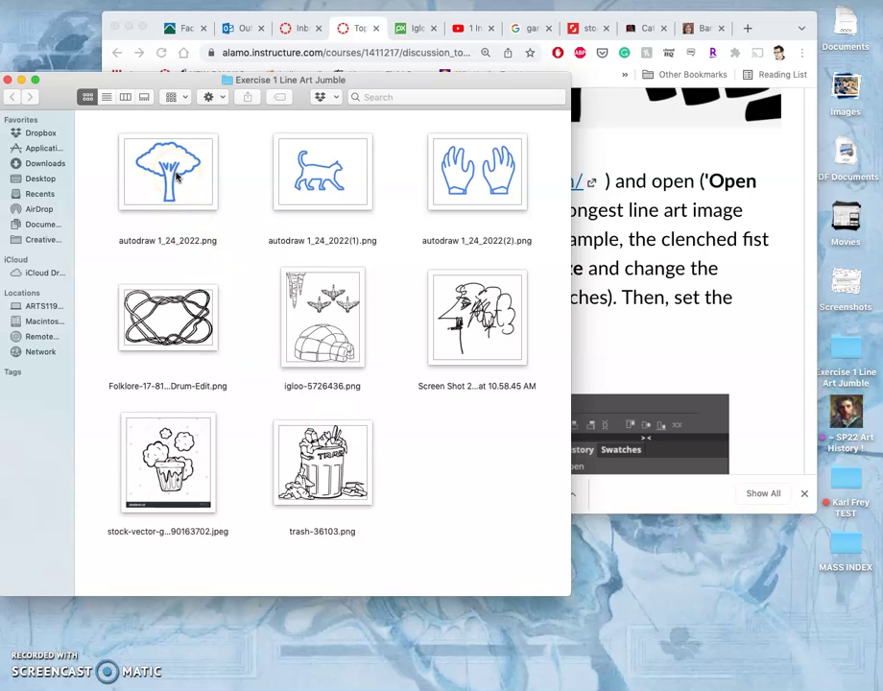
{"action": "left_click", "coordinate": [624, 280]}
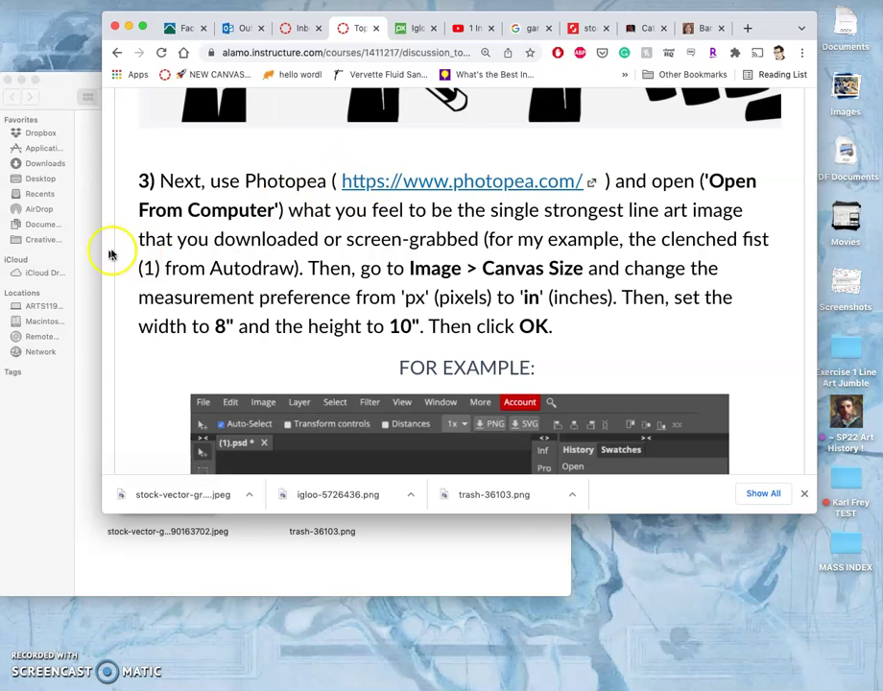
Step: Open autodraw 1_24_2022.png with Adobe Photoshop 2021 through Open With
{"action": "left_click", "coordinate": [78, 251]}
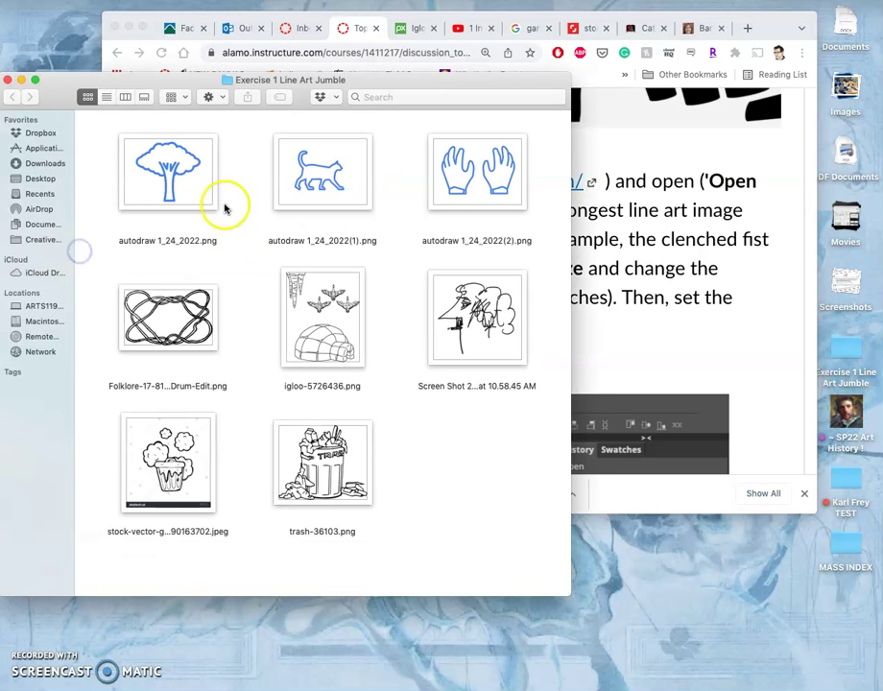
{"action": "left_click", "coordinate": [167, 178]}
{"action": "right_click", "coordinate": [167, 181]}
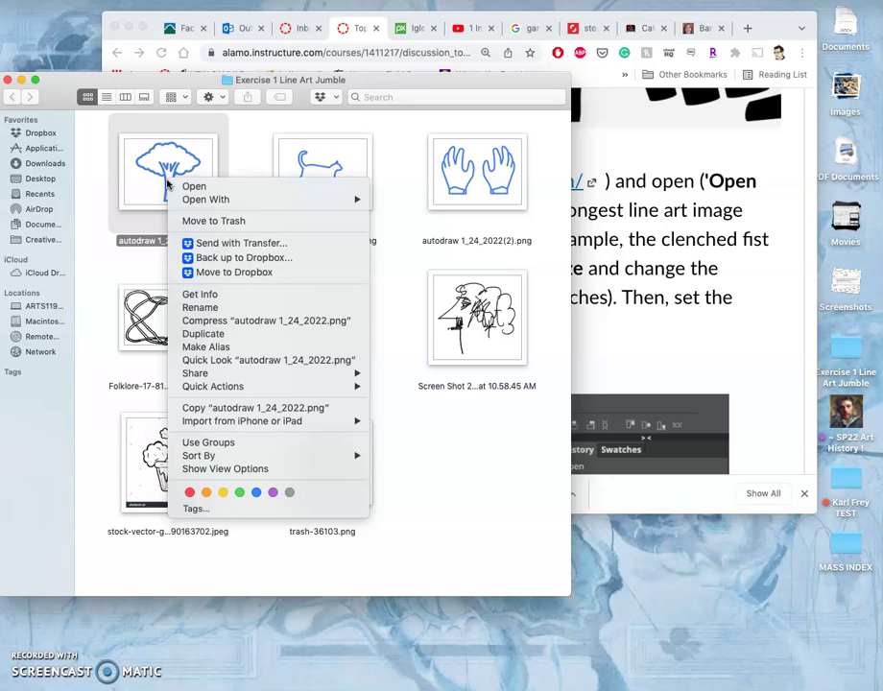
{"action": "left_click", "coordinate": [213, 202]}
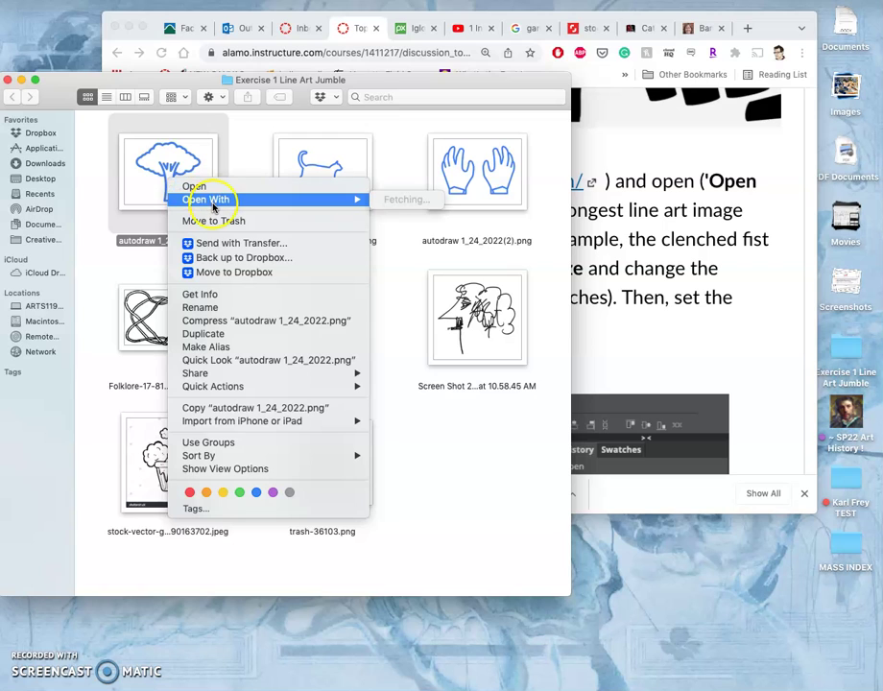
{"action": "left_click", "coordinate": [383, 203]}
{"action": "left_click", "coordinate": [386, 223]}
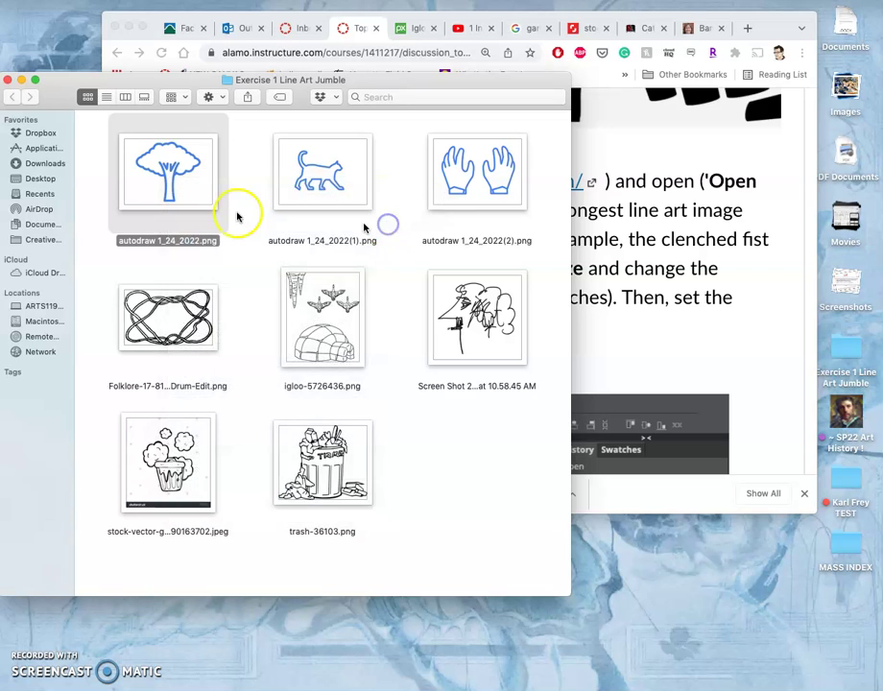
{"action": "right_click", "coordinate": [156, 187]}
{"action": "mouse_move", "coordinate": [192, 204]}
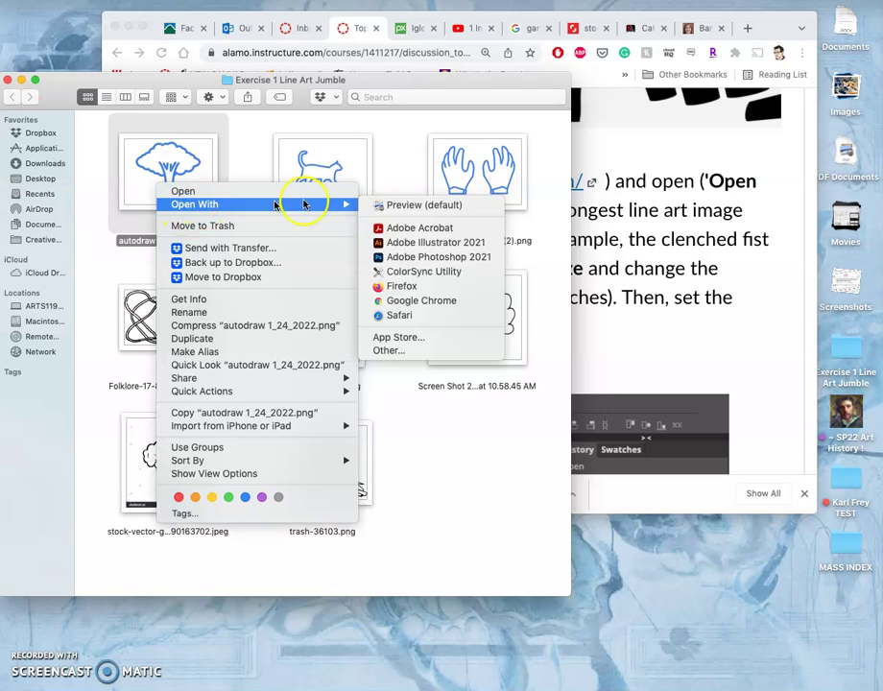
{"action": "left_click", "coordinate": [420, 256]}
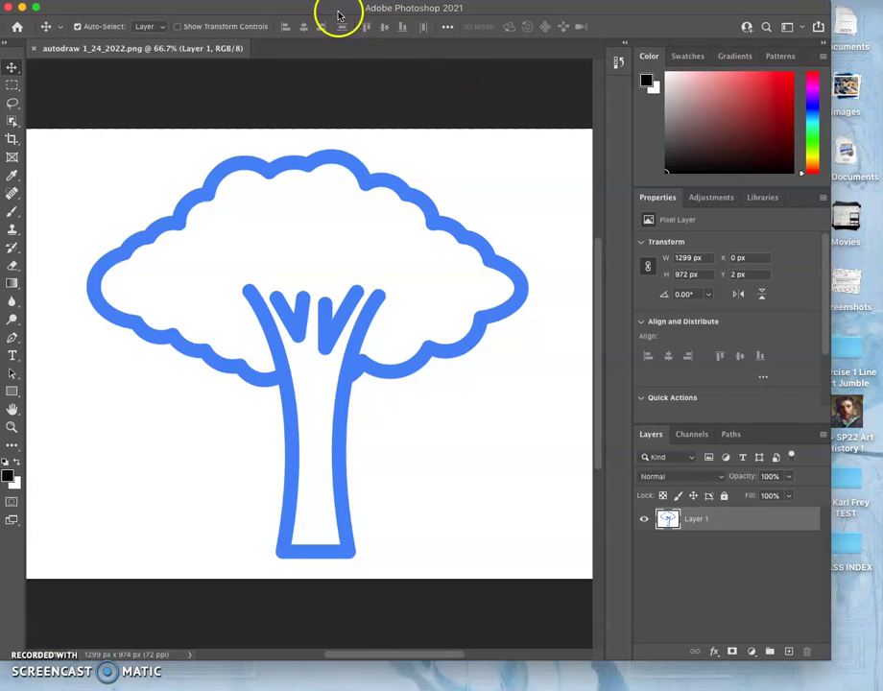
Step: Close the Photoshop tree document window and return to the line art folder
{"action": "left_click_drag", "start_coordinate": [336, 9], "coordinate": [394, 114]}
{"action": "left_click", "coordinate": [22, 120]}
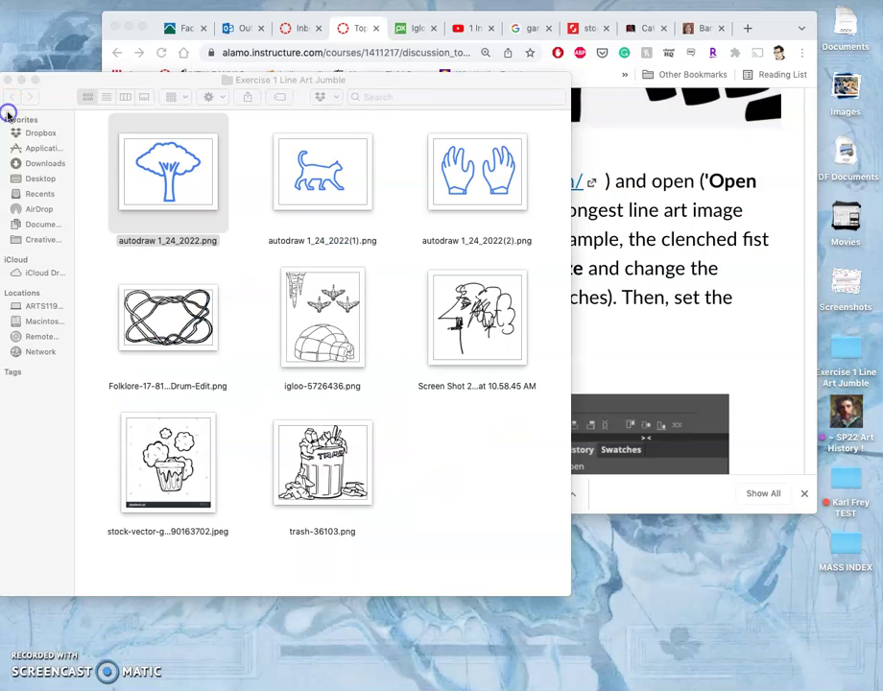
{"action": "left_click", "coordinate": [10, 113]}
{"action": "left_click", "coordinate": [247, 164]}
Step: Drop autodraw 1_24_2022.png onto Photoshop's Dock icon, opening it as a 1299 × 972 px document
{"action": "left_click_drag", "start_coordinate": [144, 170], "coordinate": [17, 159]}
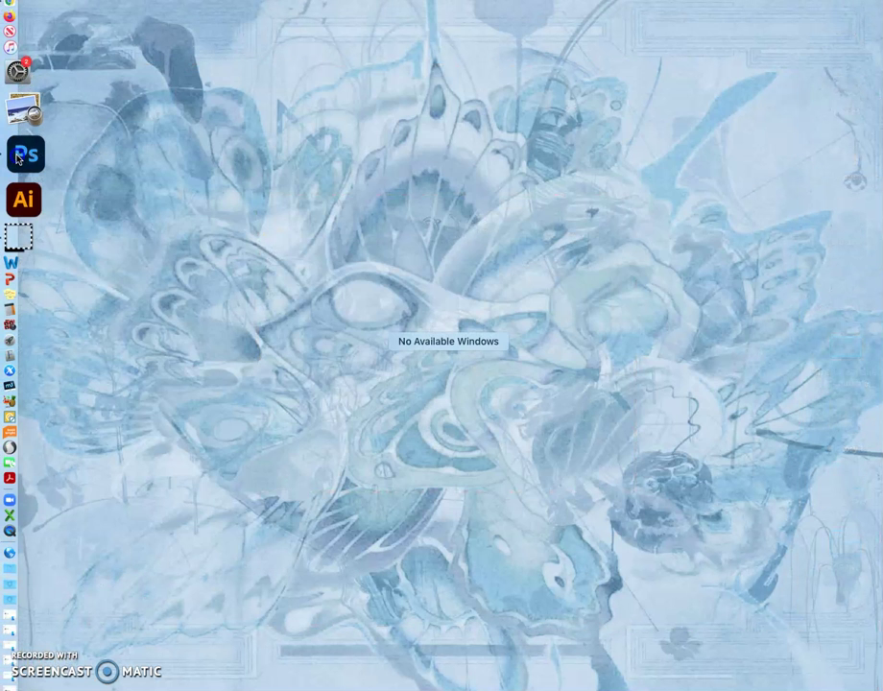
{"action": "left_click", "coordinate": [17, 159]}
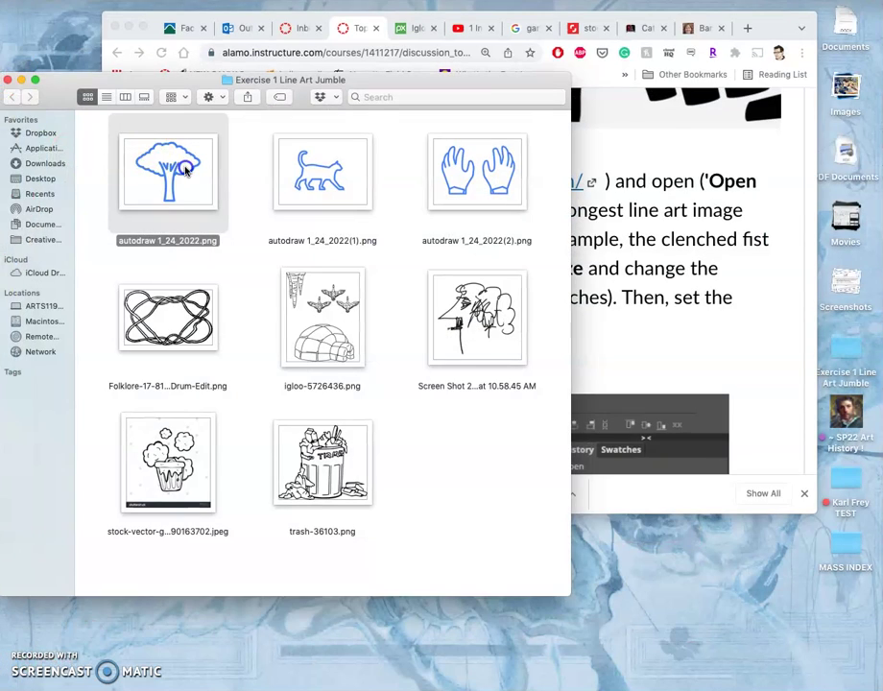
{"action": "left_click_drag", "start_coordinate": [182, 169], "coordinate": [27, 156]}
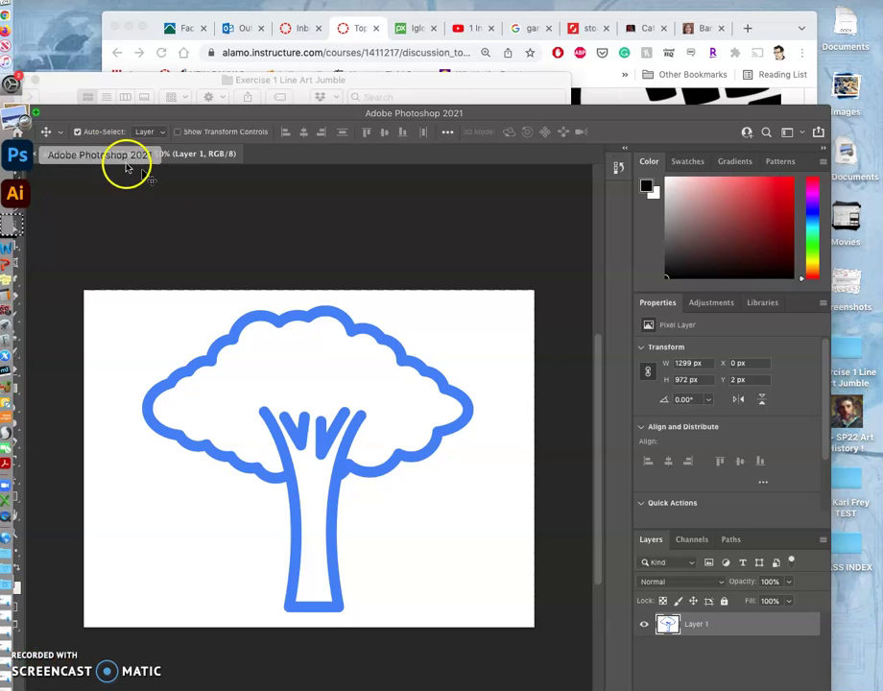
Step: Move the tree document window to the screen top and switch to the Essentials (Default) workspace
{"action": "left_click_drag", "start_coordinate": [316, 113], "coordinate": [339, 27]}
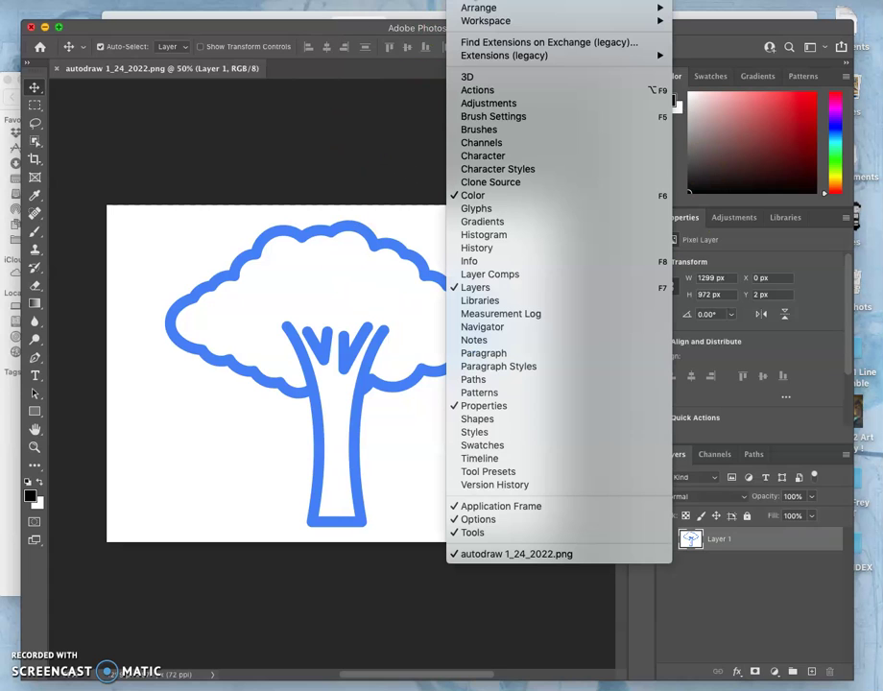
{"action": "left_click", "coordinate": [470, 1]}
{"action": "left_click", "coordinate": [470, 1]}
{"action": "left_click", "coordinate": [471, 1]}
{"action": "mouse_move", "coordinate": [473, 19]}
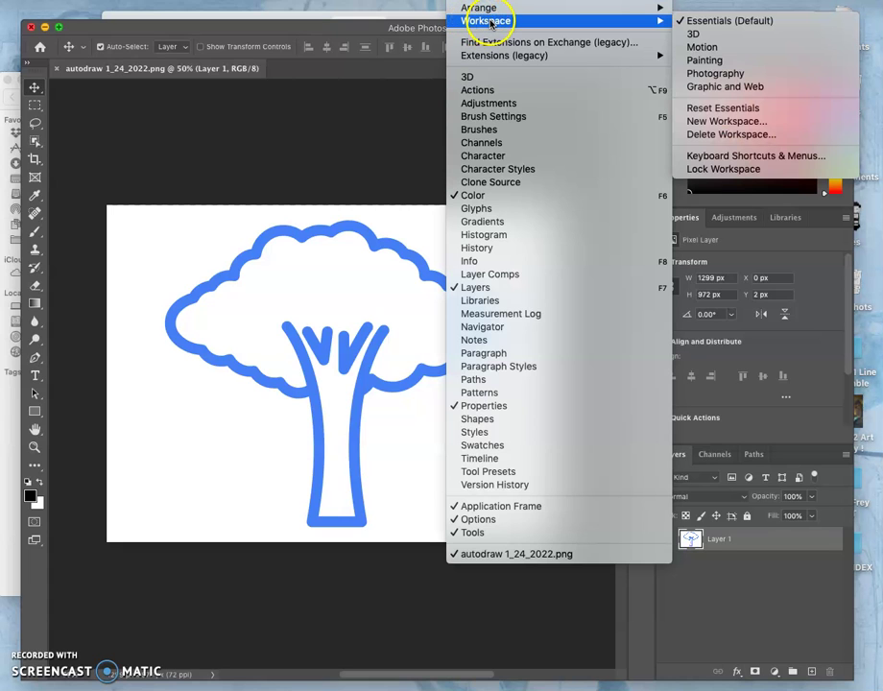
{"action": "left_click", "coordinate": [727, 21]}
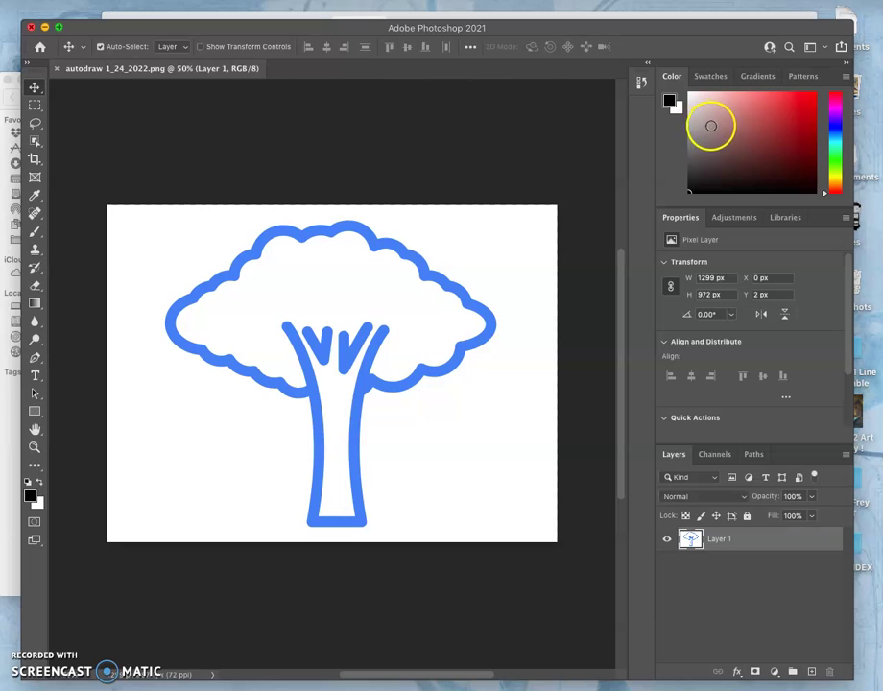
Step: Browse the Swatches, Gradients and Patterns panels, then return to the Color panel
{"action": "left_click", "coordinate": [711, 77]}
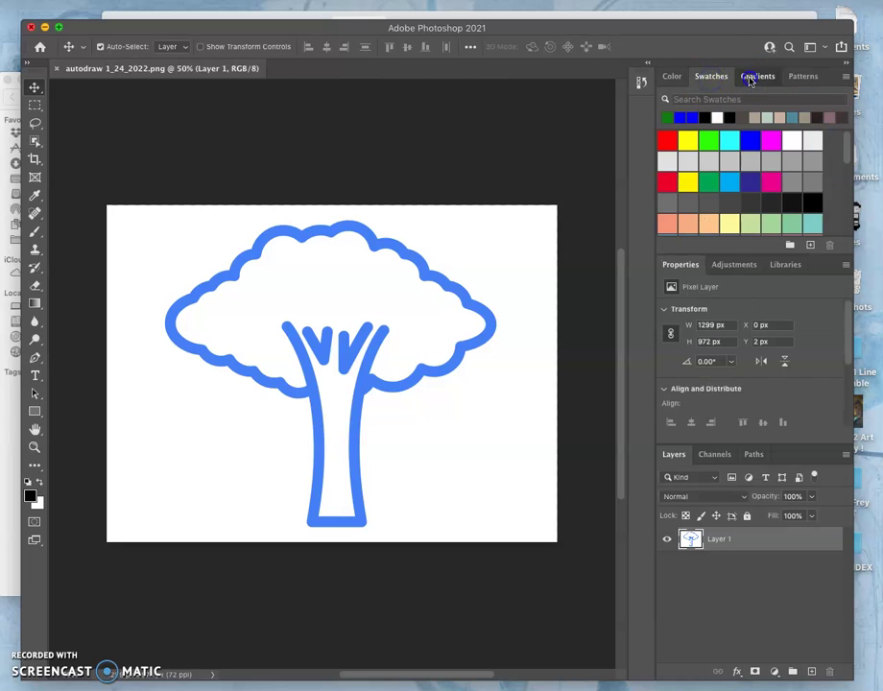
{"action": "left_click", "coordinate": [757, 77]}
{"action": "left_click", "coordinate": [810, 77]}
{"action": "left_click", "coordinate": [673, 76]}
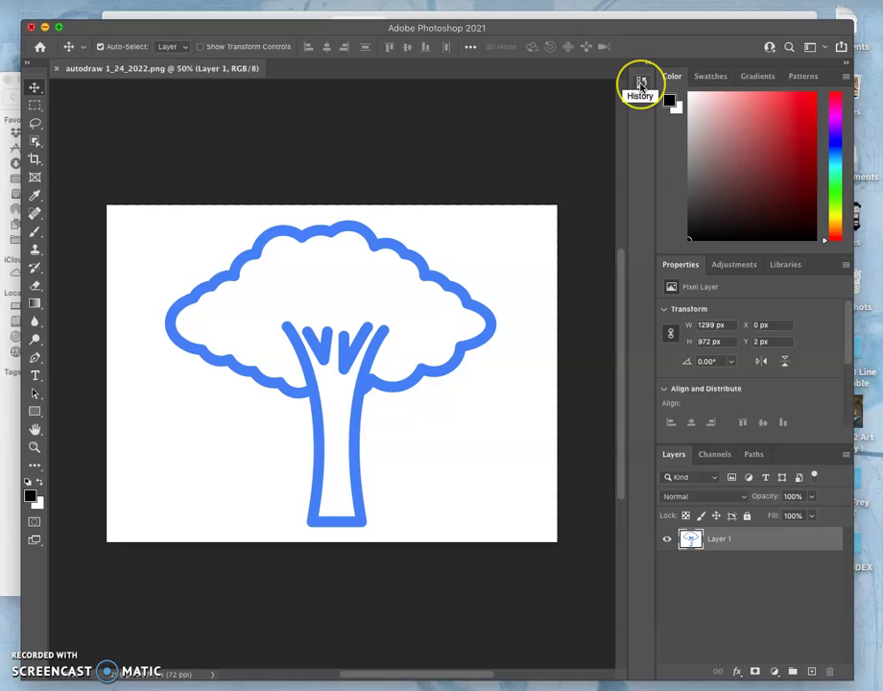
Step: Open the History panel, deselect Layer 1, and close the floating History panel
{"action": "left_click", "coordinate": [641, 83]}
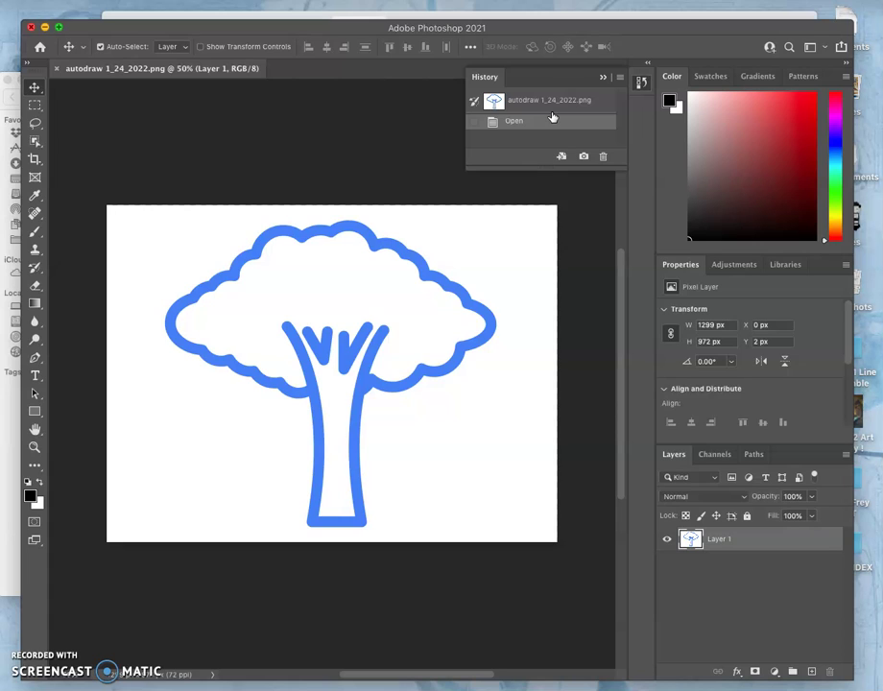
{"action": "left_click", "coordinate": [428, 114]}
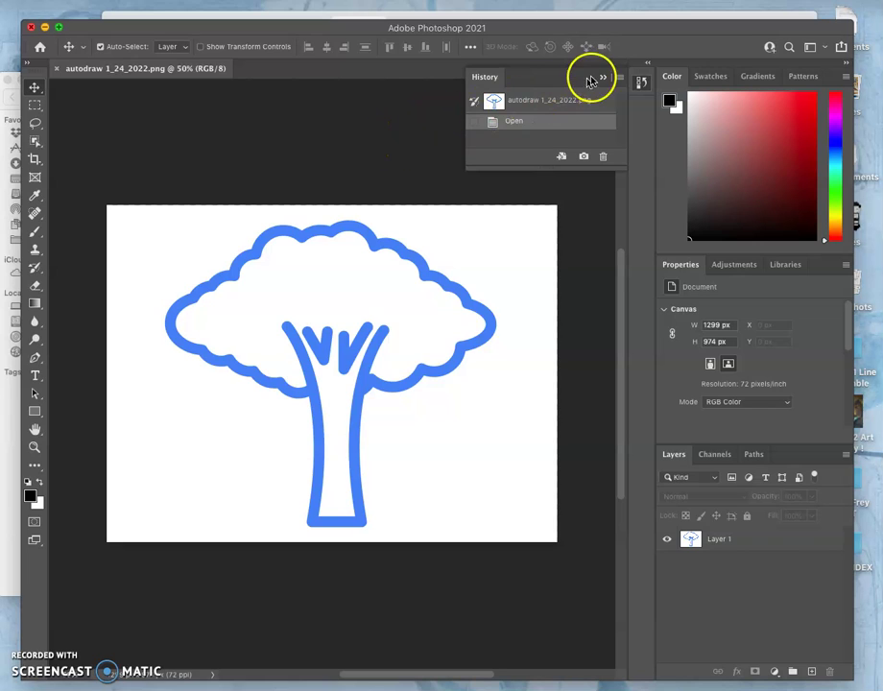
{"action": "left_click", "coordinate": [603, 77]}
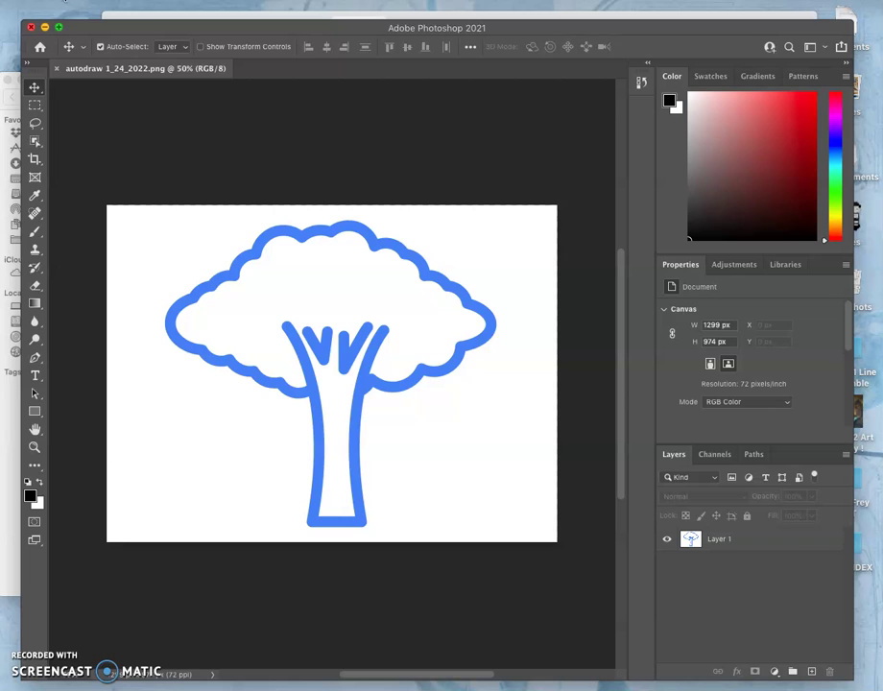
Step: Set Photoshop's Performance memory usage to 4322 MB (75%) in Preferences and confirm
{"action": "left_click", "coordinate": [63, 3]}
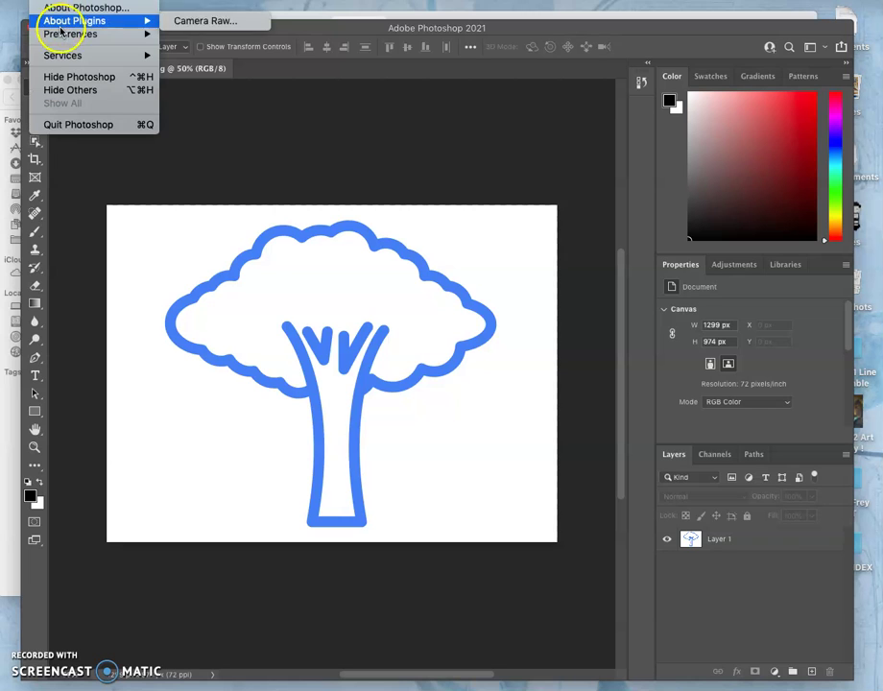
{"action": "mouse_move", "coordinate": [61, 35]}
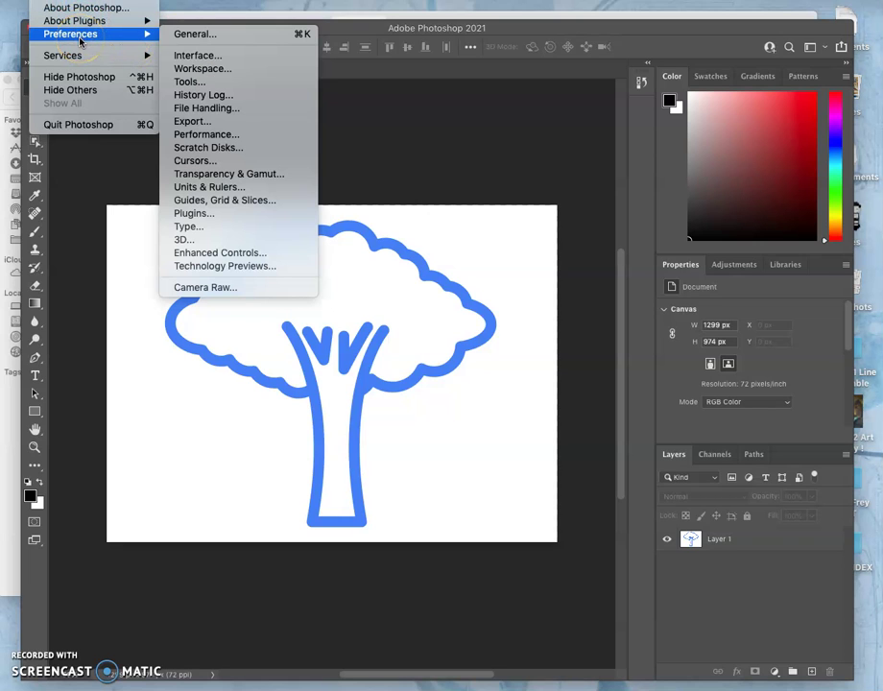
{"action": "left_click", "coordinate": [208, 37]}
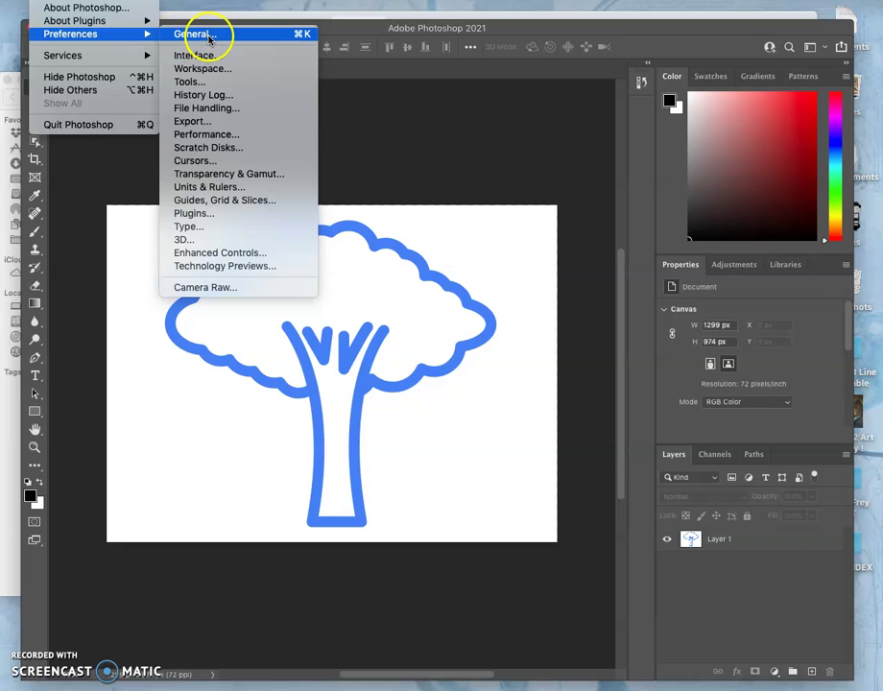
{"action": "left_click_drag", "start_coordinate": [208, 38], "coordinate": [205, 137]}
{"action": "left_click_drag", "start_coordinate": [344, 202], "coordinate": [365, 237]}
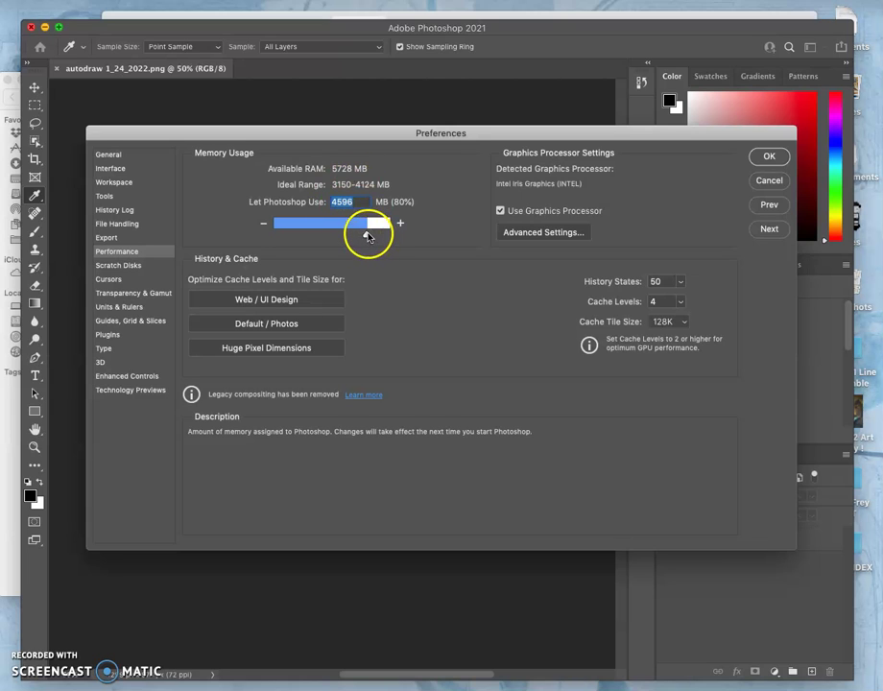
{"action": "left_click_drag", "start_coordinate": [367, 237], "coordinate": [362, 238]}
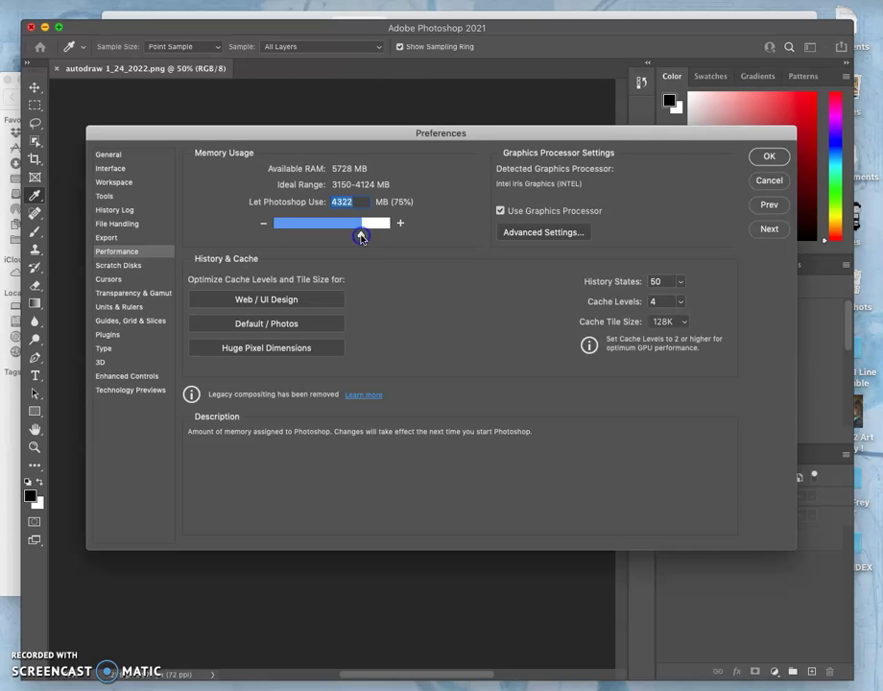
{"action": "left_click", "coordinate": [769, 158]}
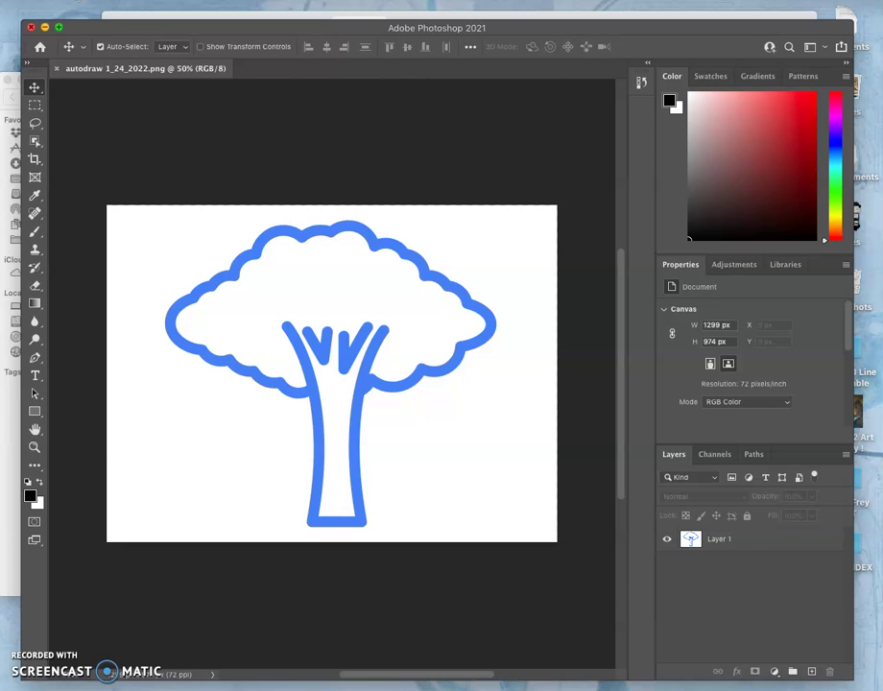
Step: Set ruler units to Inches in Units & Rulers preferences and show the document rulers
{"action": "left_click", "coordinate": [62, 0]}
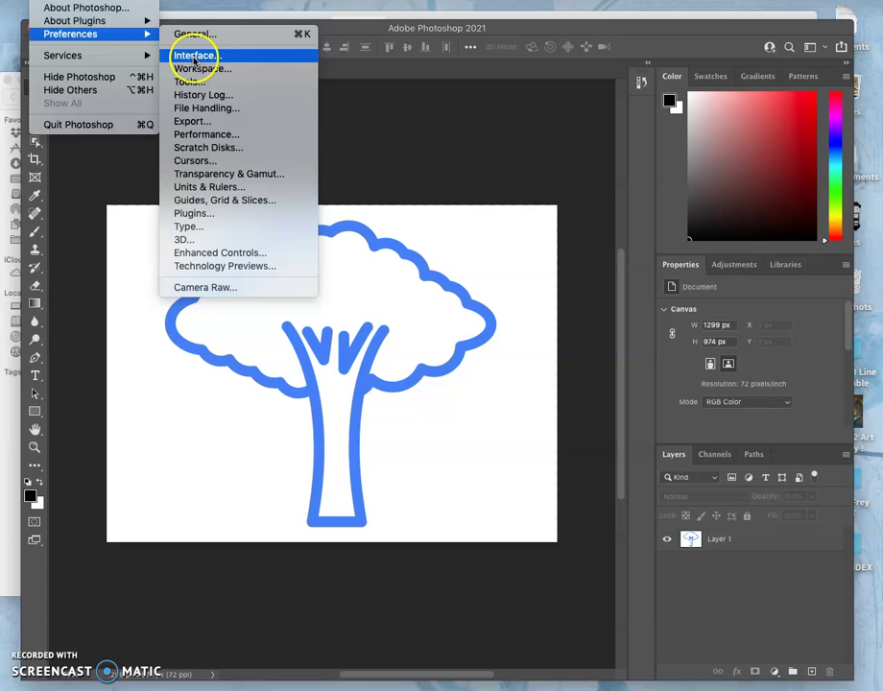
{"action": "left_click", "coordinate": [211, 187]}
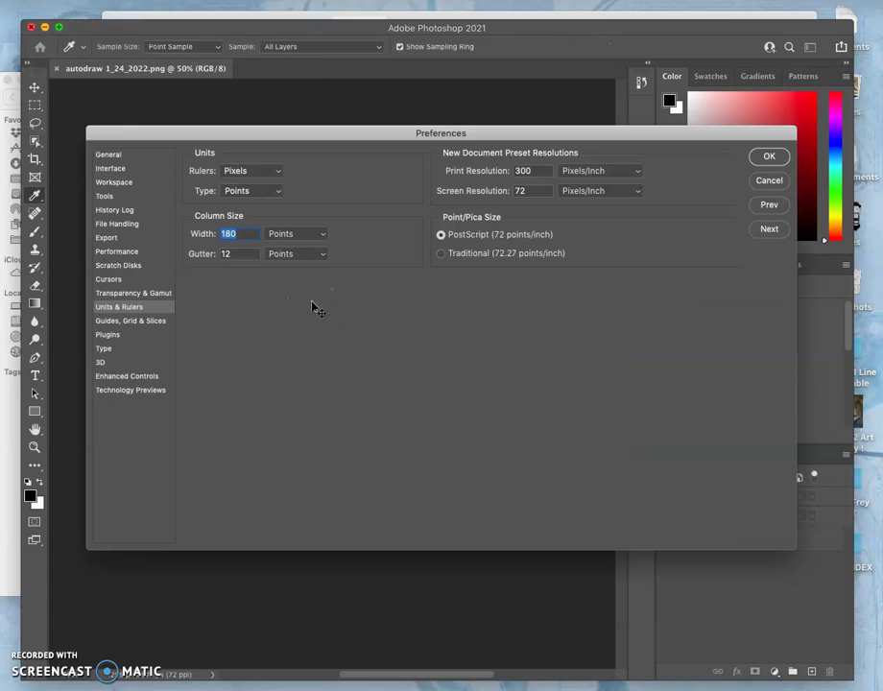
{"action": "left_click", "coordinate": [248, 175]}
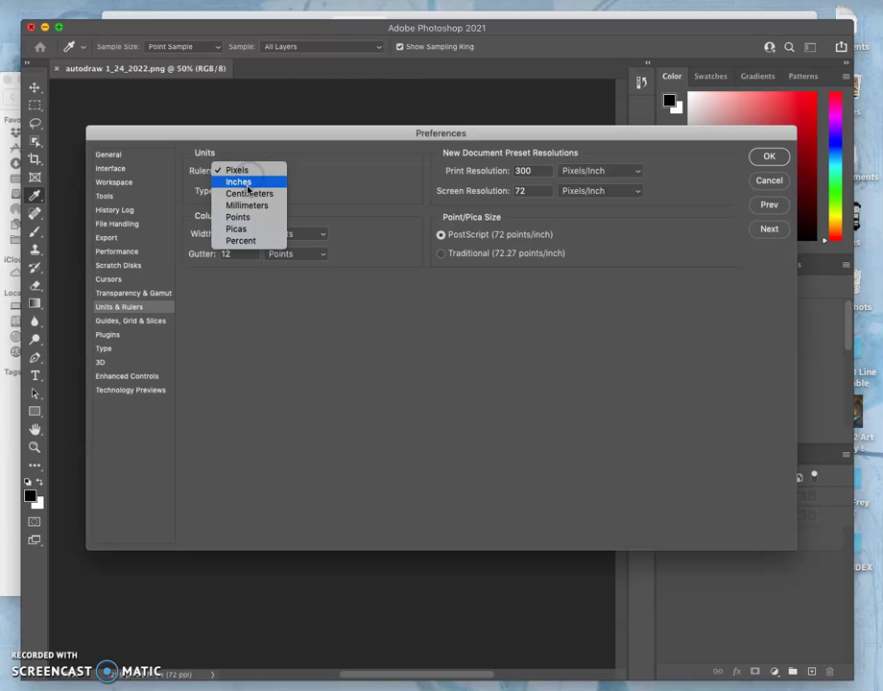
{"action": "left_click", "coordinate": [244, 183]}
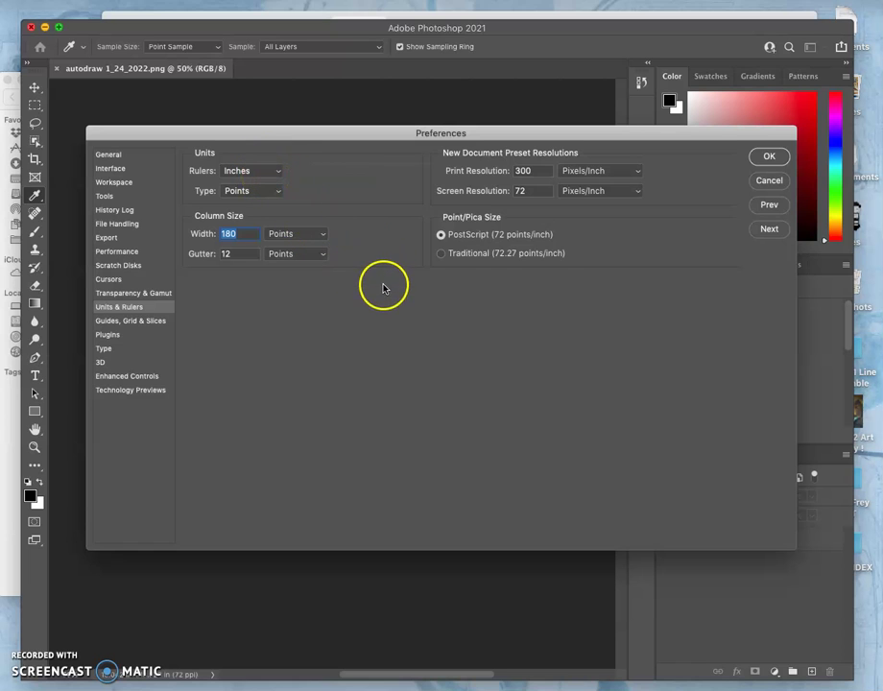
{"action": "left_click", "coordinate": [768, 156]}
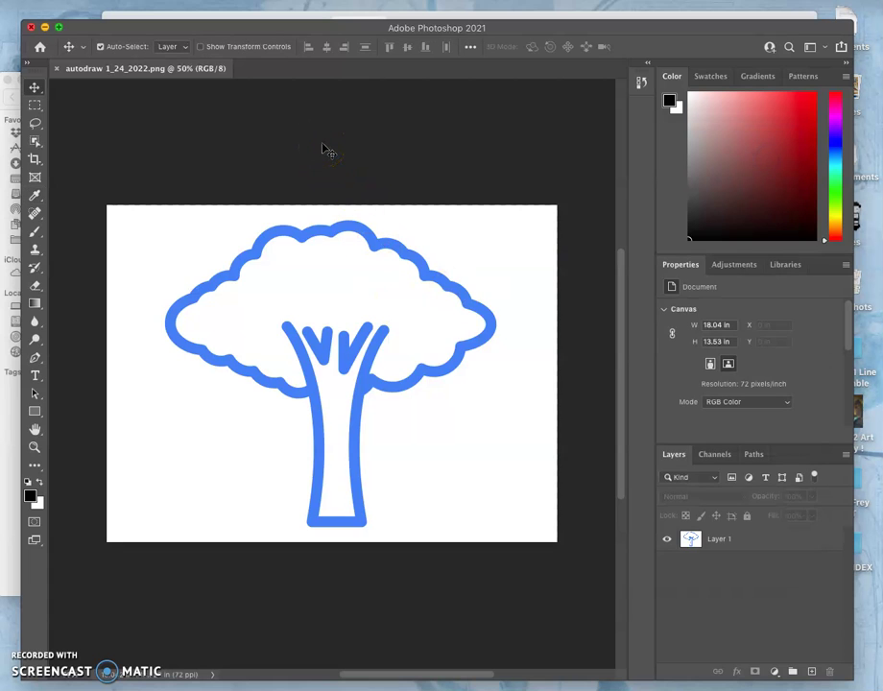
{"action": "key", "text": "super+r"}
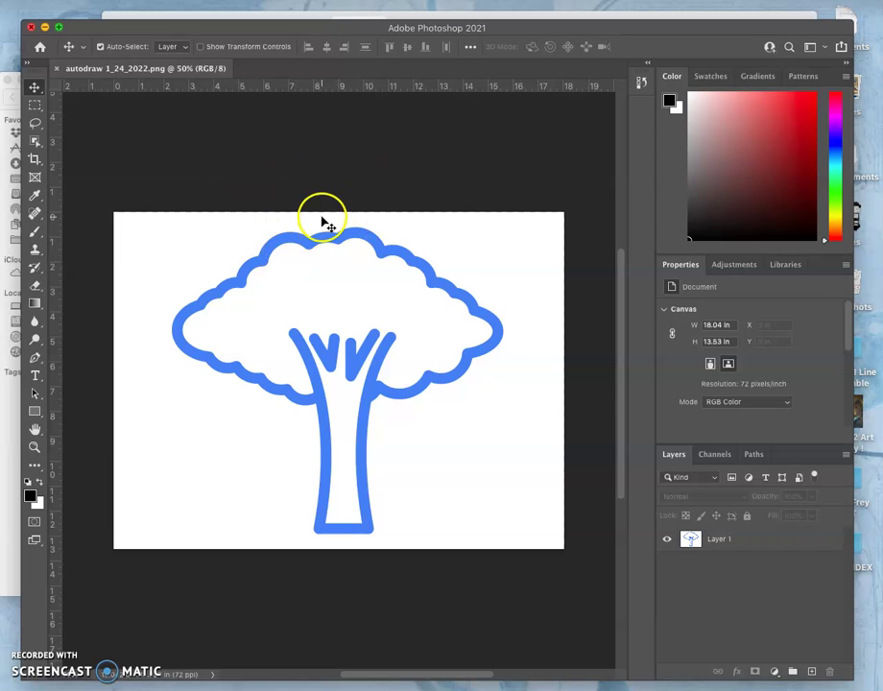
Step: Raise History States in Performance preferences from 50 to 350 and confirm
{"action": "left_click", "coordinate": [69, 4]}
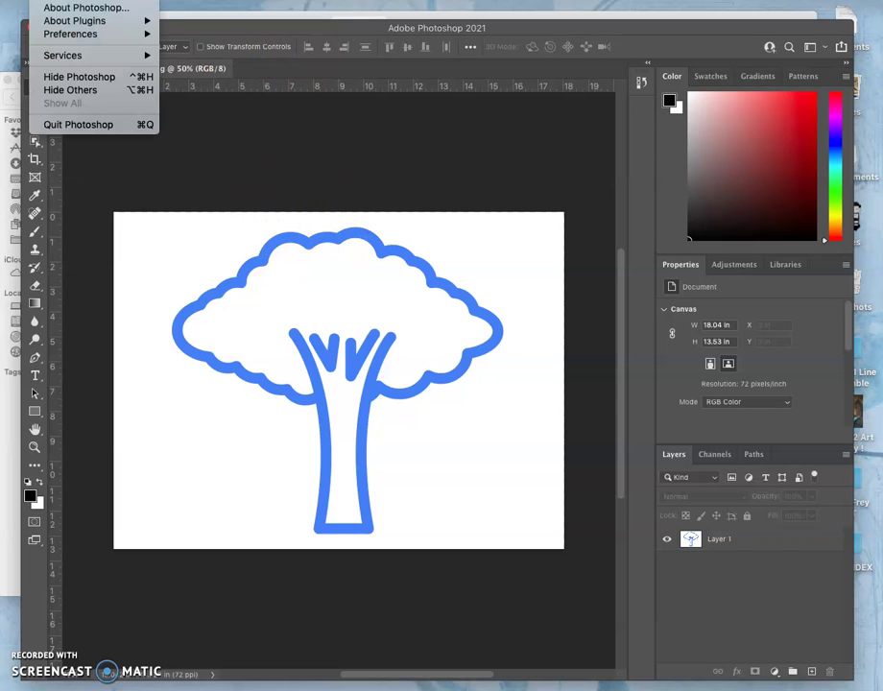
{"action": "mouse_move", "coordinate": [69, 36]}
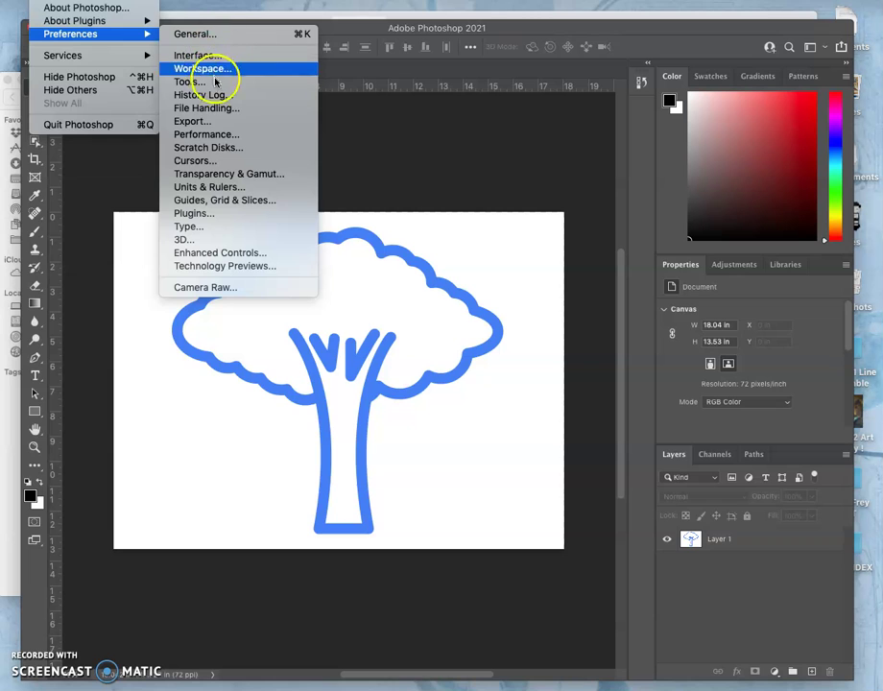
{"action": "left_click", "coordinate": [217, 134]}
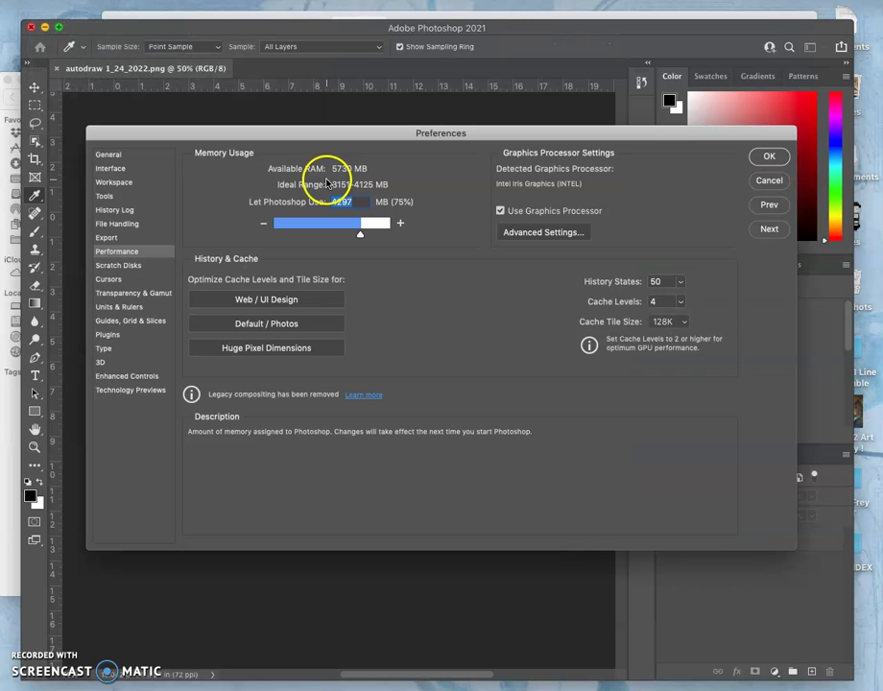
{"action": "mouse_move", "coordinate": [651, 281]}
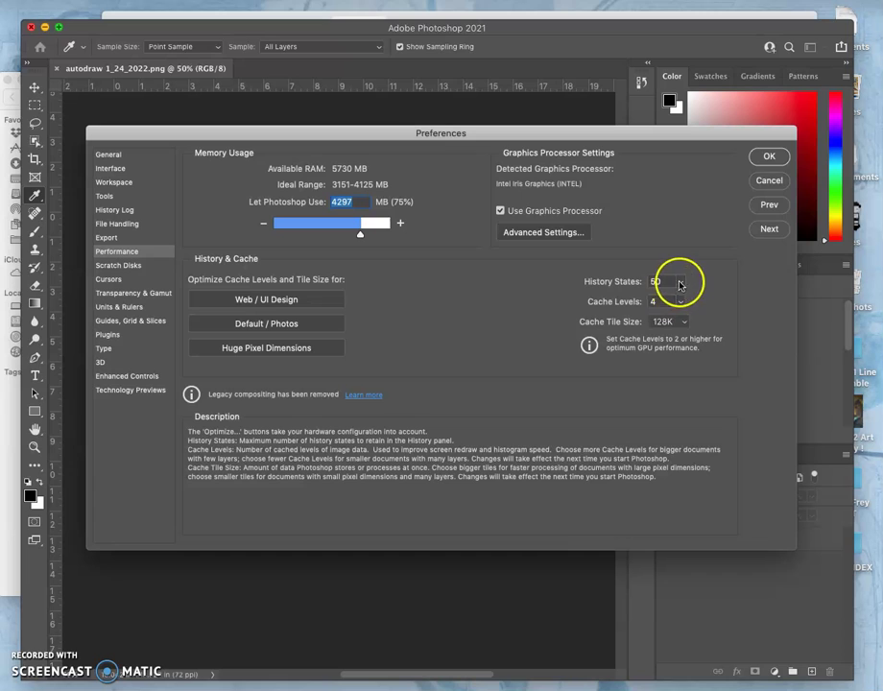
{"action": "left_click", "coordinate": [680, 282]}
{"action": "left_click", "coordinate": [681, 302]}
{"action": "left_click_drag", "start_coordinate": [679, 304], "coordinate": [703, 303]}
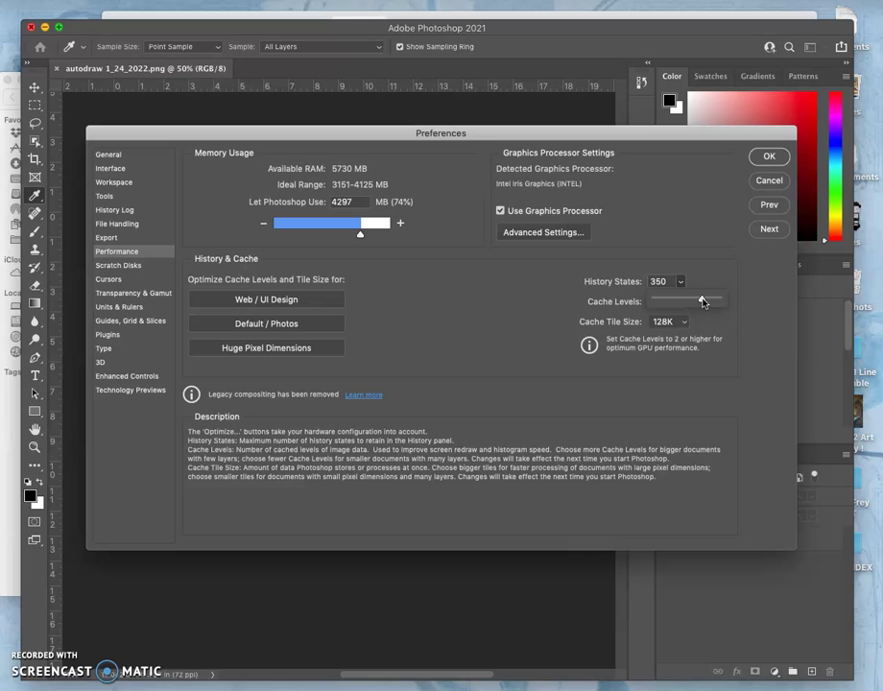
{"action": "left_click", "coordinate": [767, 156]}
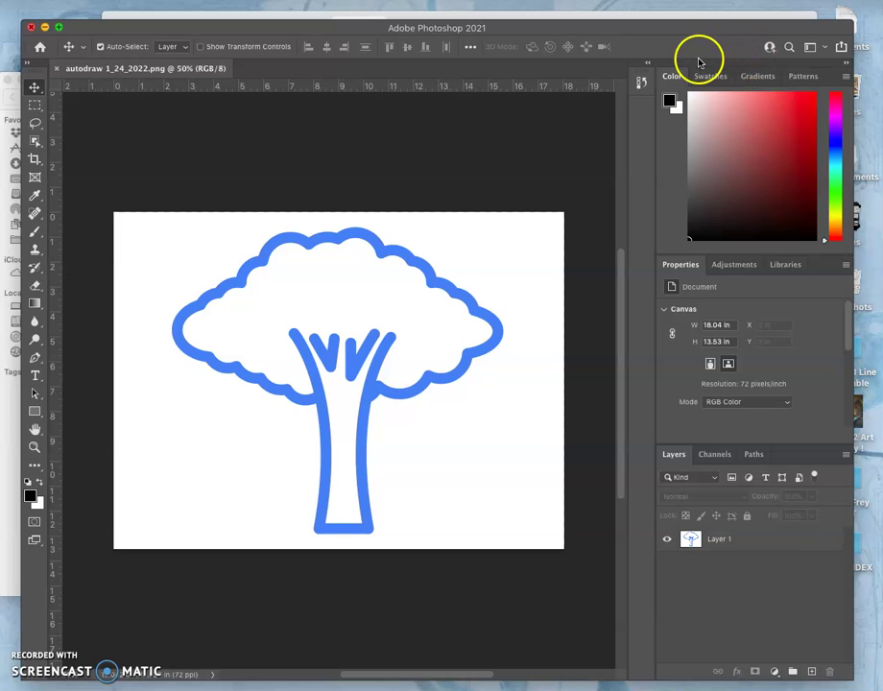
{"action": "mouse_move", "coordinate": [2, 129]}
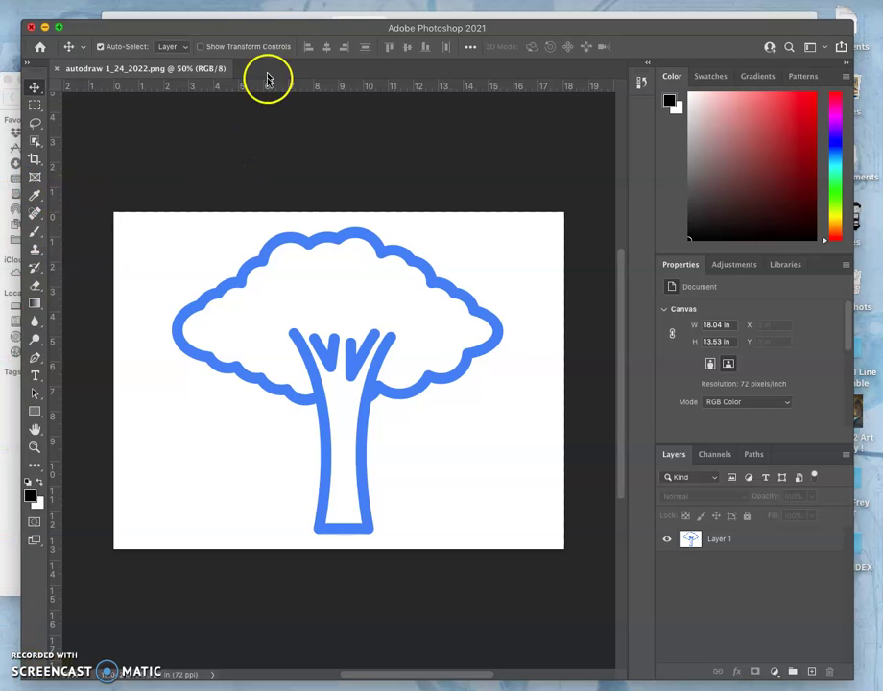
{"action": "mouse_move", "coordinate": [264, 33]}
{"action": "left_mouse_down"}
{"action": "mouse_move", "coordinate": [280, 27]}
{"action": "mouse_move", "coordinate": [264, 21]}
{"action": "left_mouse_up"}
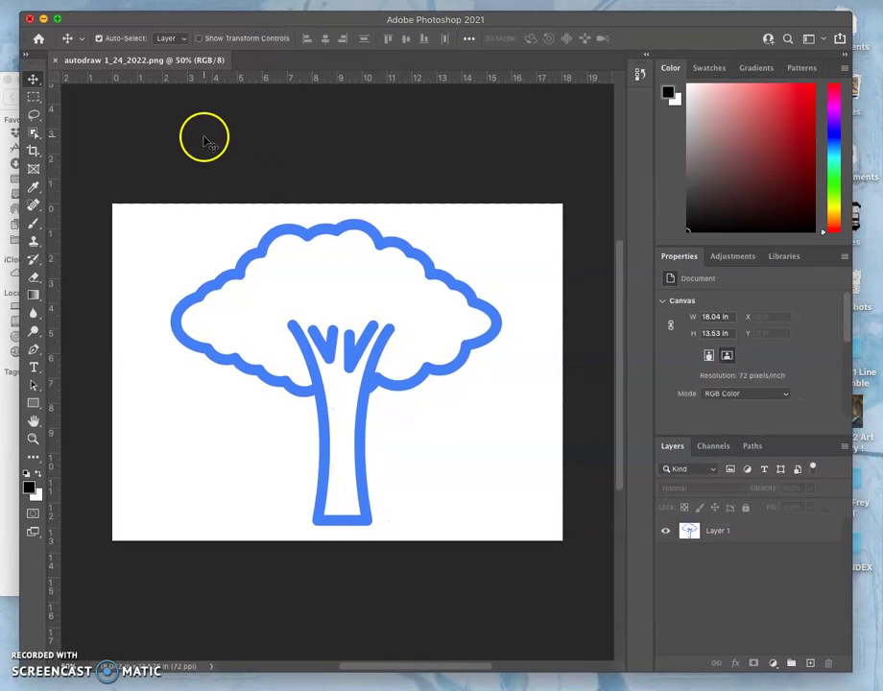
{"action": "left_click", "coordinate": [386, 0]}
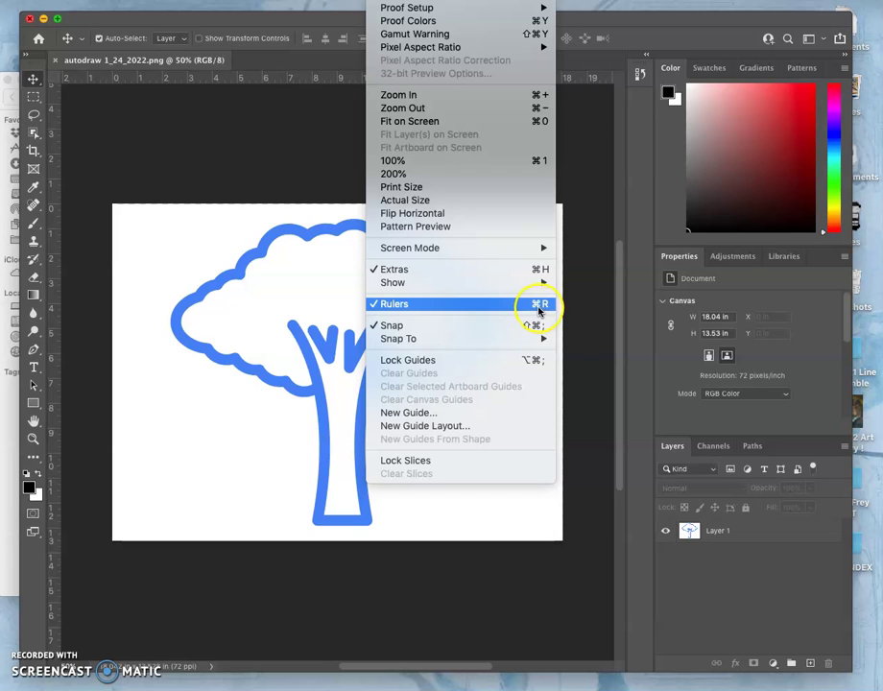
{"action": "left_click", "coordinate": [259, 251]}
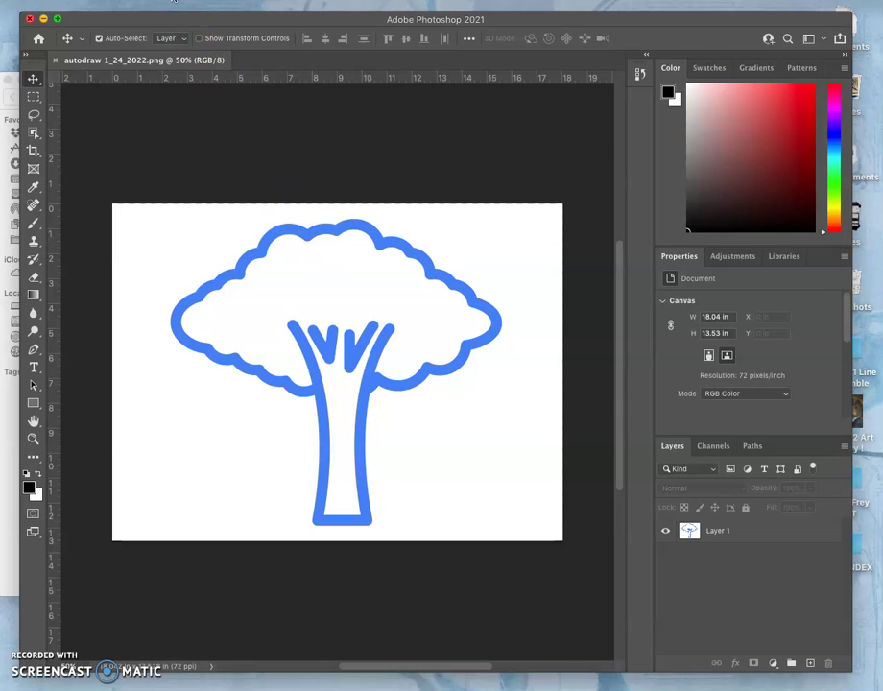
Step: Open Image Size to review the tree's 1299 × 974 px, 72 pixels/inch dimensions
{"action": "left_click", "coordinate": [178, 0]}
{"action": "left_click", "coordinate": [188, 98]}
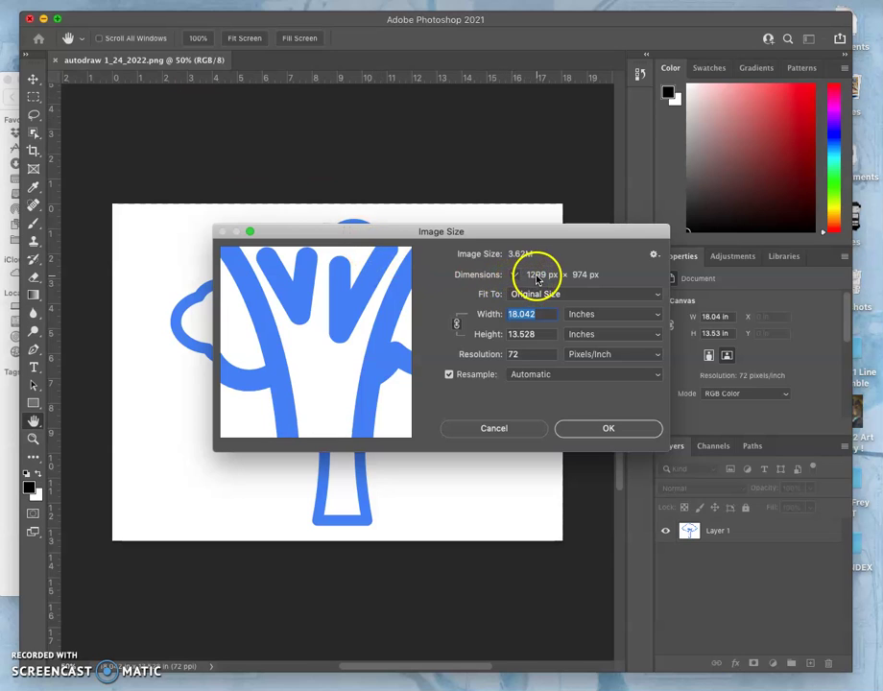
{"action": "left_click_drag", "start_coordinate": [528, 277], "coordinate": [560, 289]}
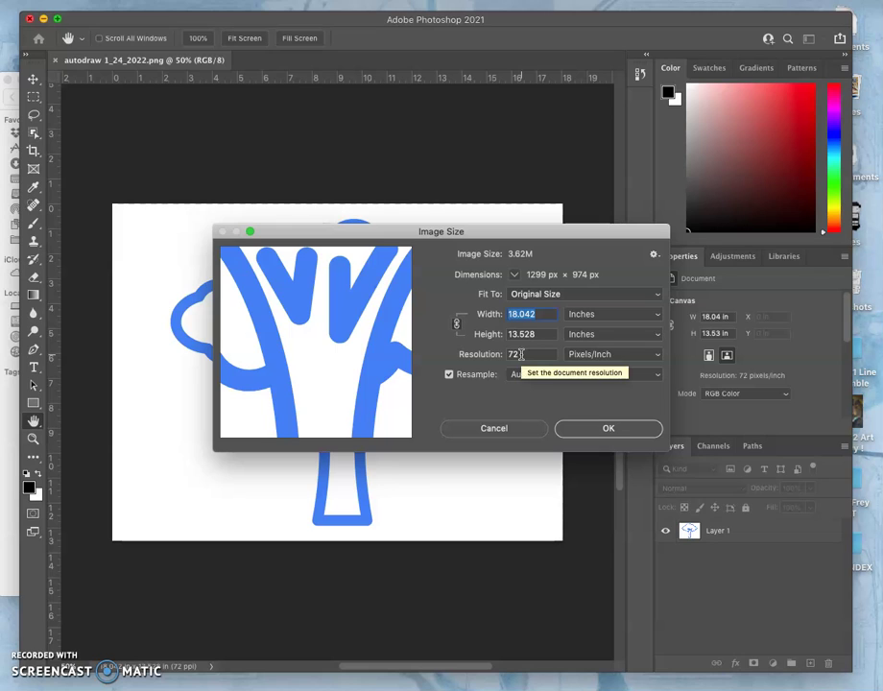
Step: Turn off Resample and change resolution from 72 to 300 Pixels/Inch, then apply
{"action": "left_click", "coordinate": [448, 375]}
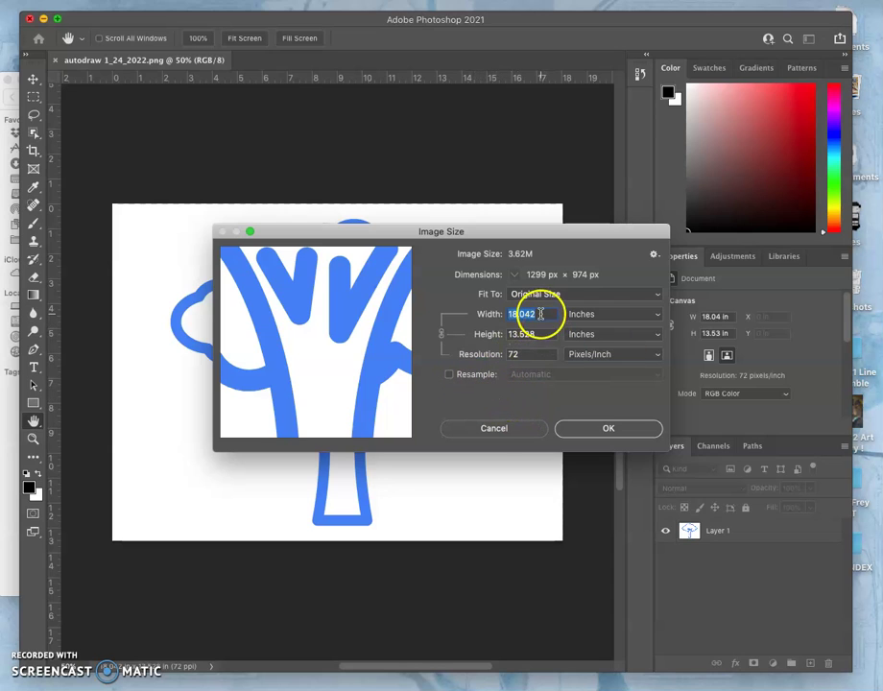
{"action": "double_click", "coordinate": [528, 355]}
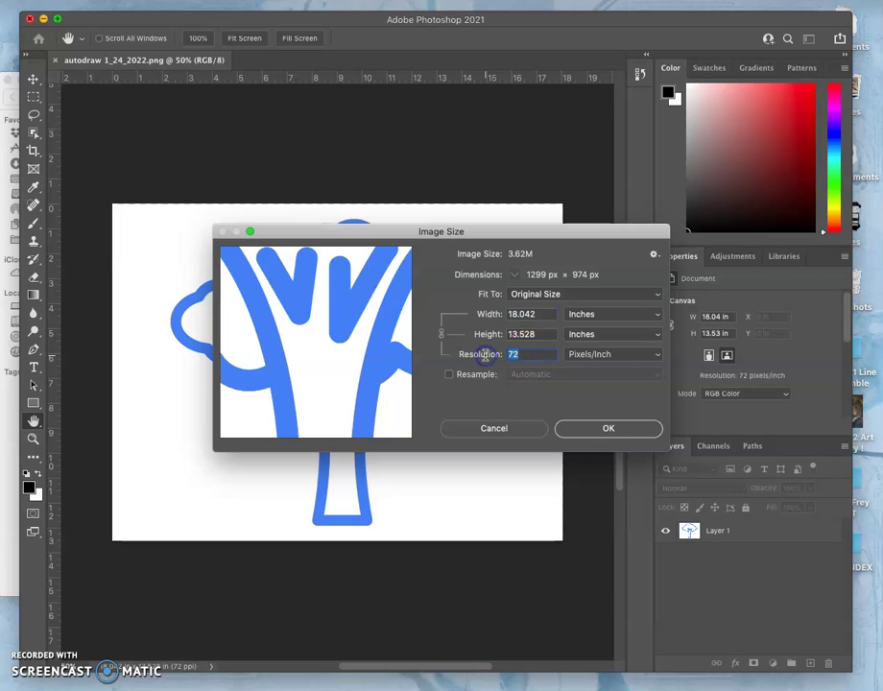
{"action": "type", "text": "300"}
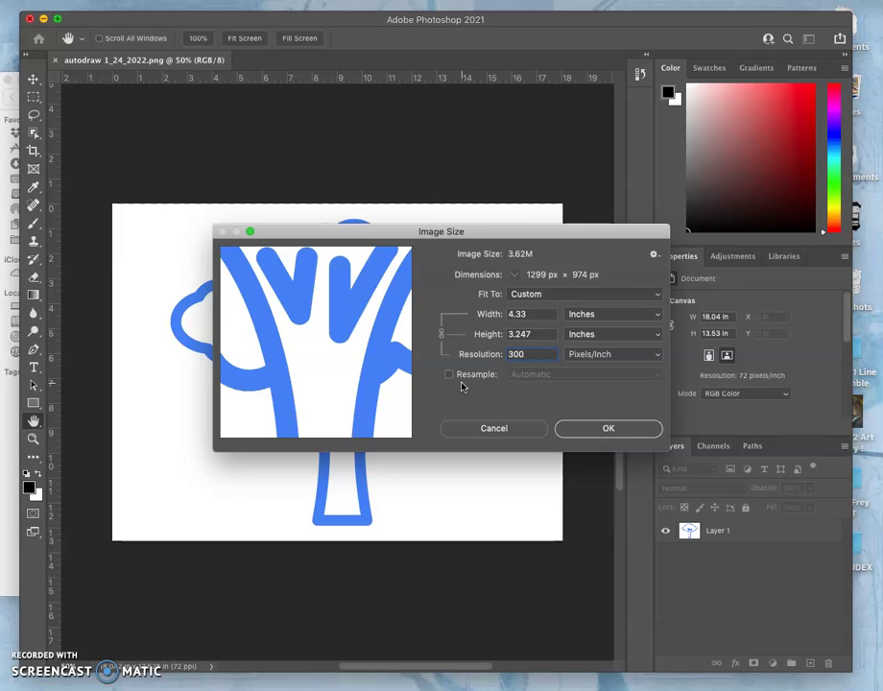
{"action": "left_click", "coordinate": [520, 400]}
{"action": "left_click", "coordinate": [613, 426]}
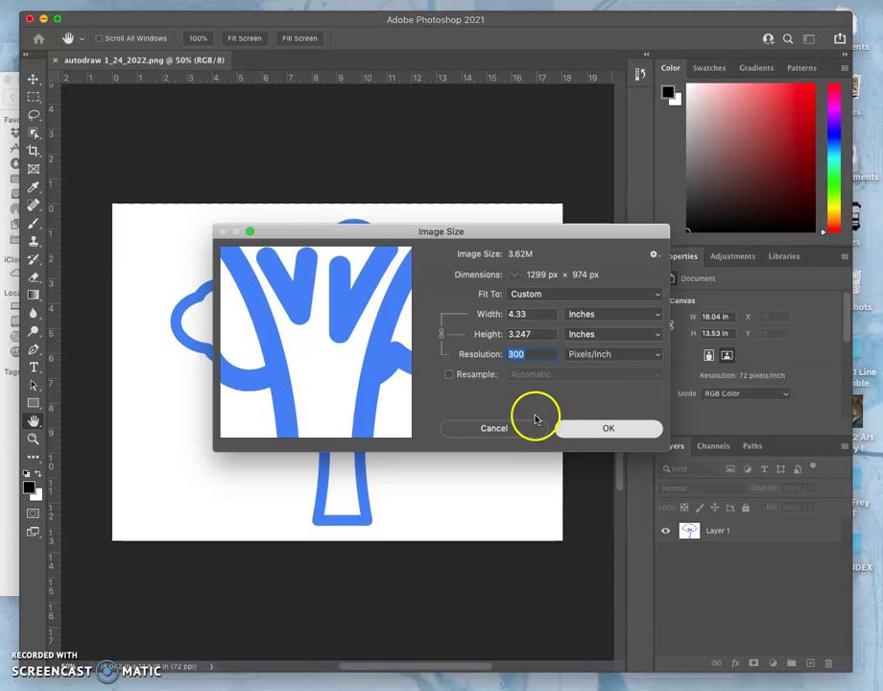
{"action": "left_click", "coordinate": [591, 424]}
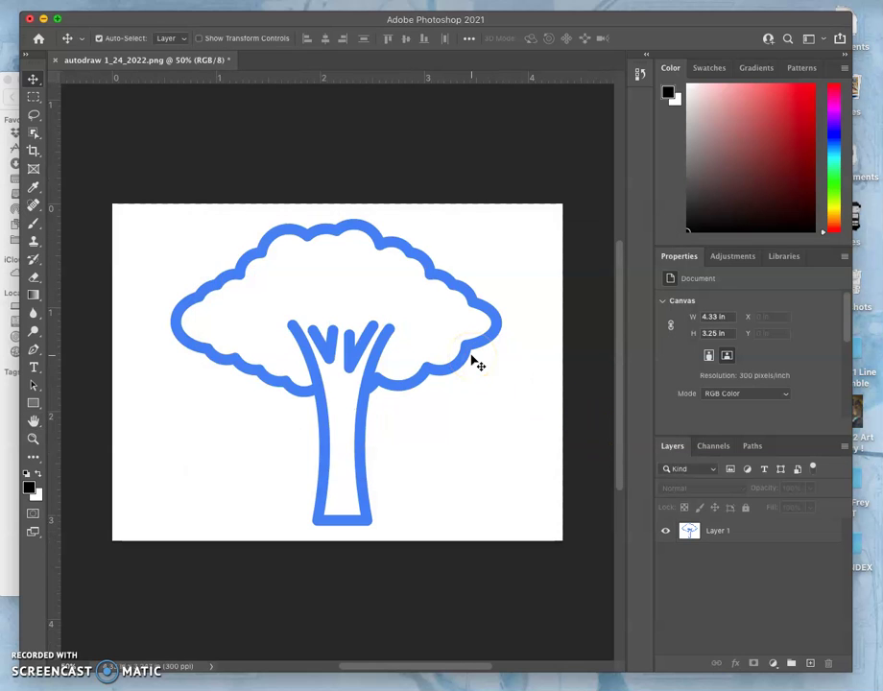
{"action": "key", "text": "super+equal"}
{"action": "key", "text": "super+equal"}
{"action": "key", "text": "super+equal"}
{"action": "key", "text": "super+equal"}
{"action": "key", "text": "super+equal"}
{"action": "key", "text": "super+equal"}
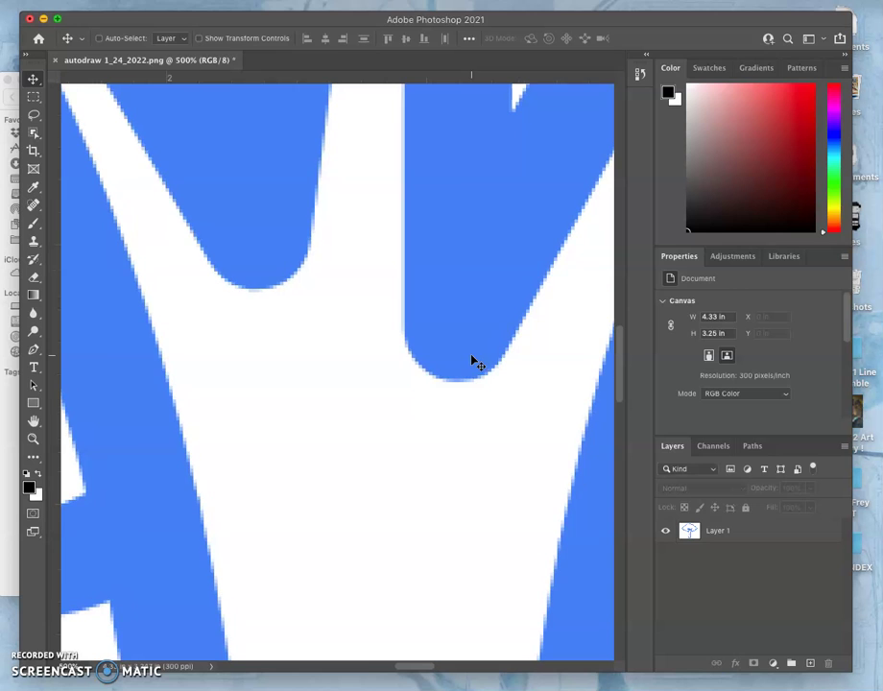
{"action": "key", "text": "super+equal"}
{"action": "key", "text": "super+equal"}
{"action": "key", "text": "super+equal"}
{"action": "key", "text": "super+equal"}
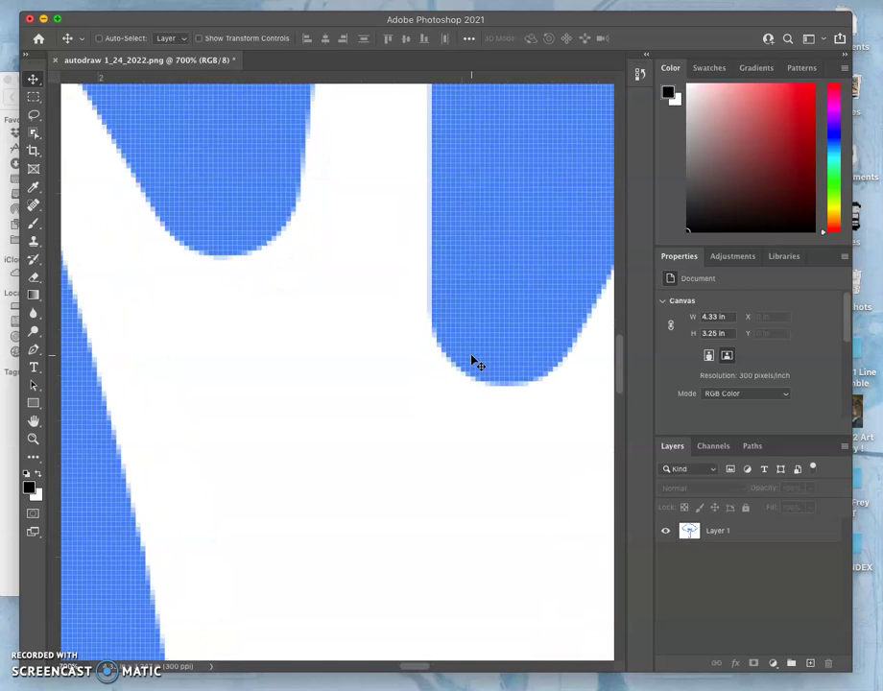
{"action": "scroll", "coordinate": [475, 361], "scroll_direction": "right", "scroll_amount": 10}
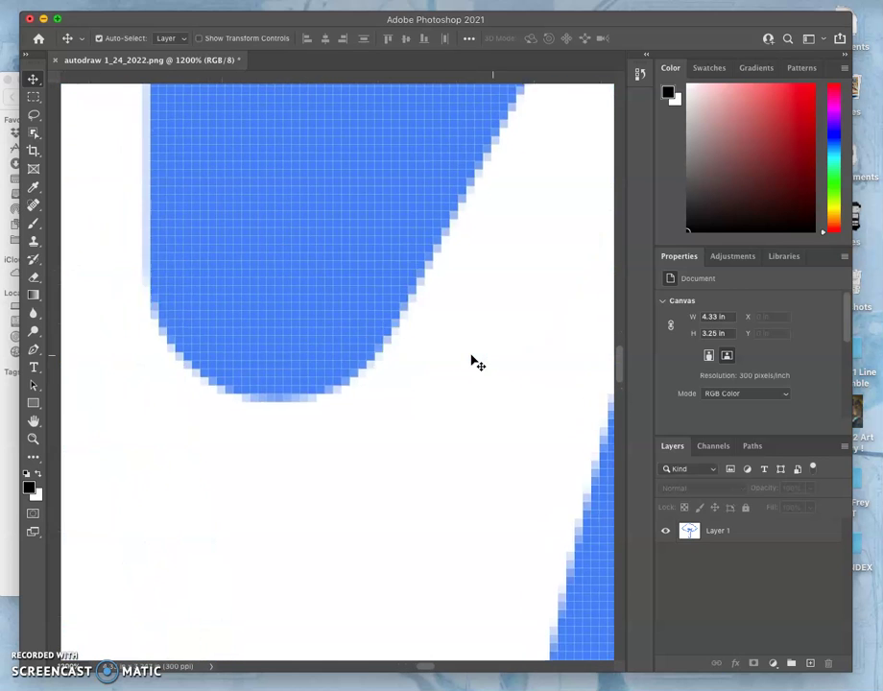
{"action": "left_click", "coordinate": [469, 357]}
{"action": "left_click", "coordinate": [357, 223]}
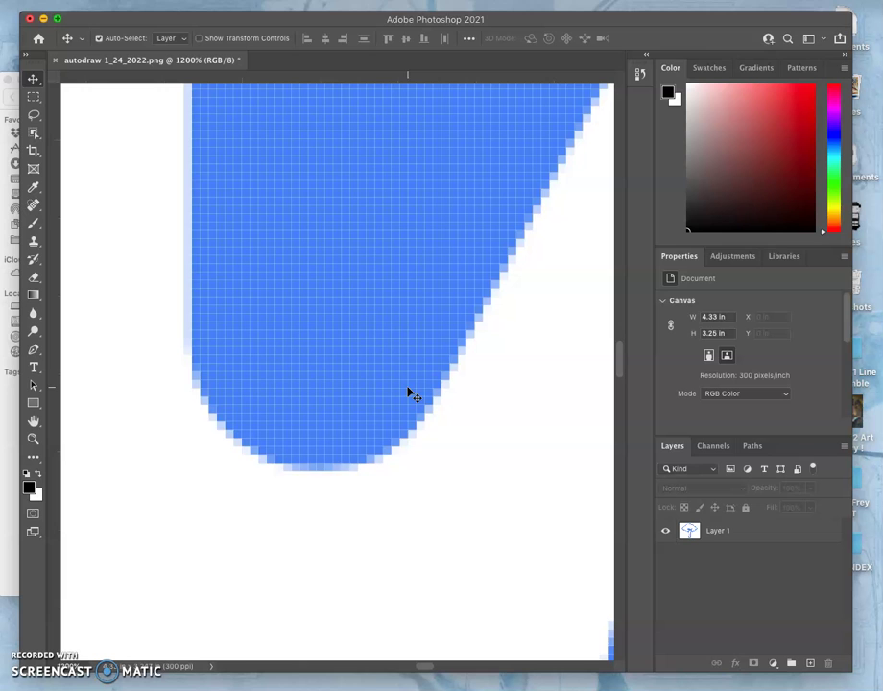
{"action": "scroll", "coordinate": [411, 394], "scroll_direction": "down", "scroll_amount": 10}
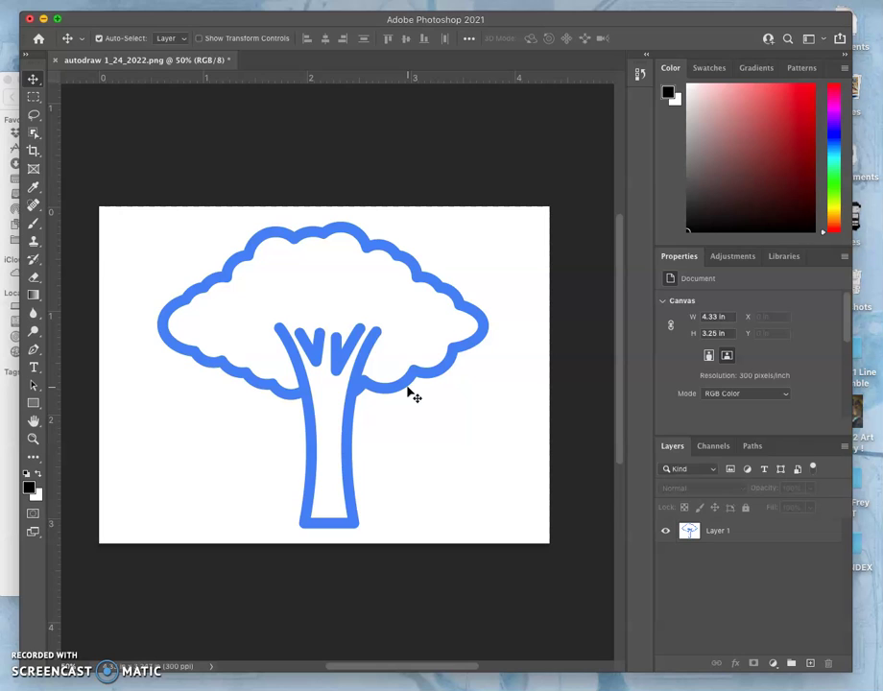
Step: Drag the Folklore knot PNG from the Finder folder onto the tree canvas
{"action": "left_click", "coordinate": [421, 329]}
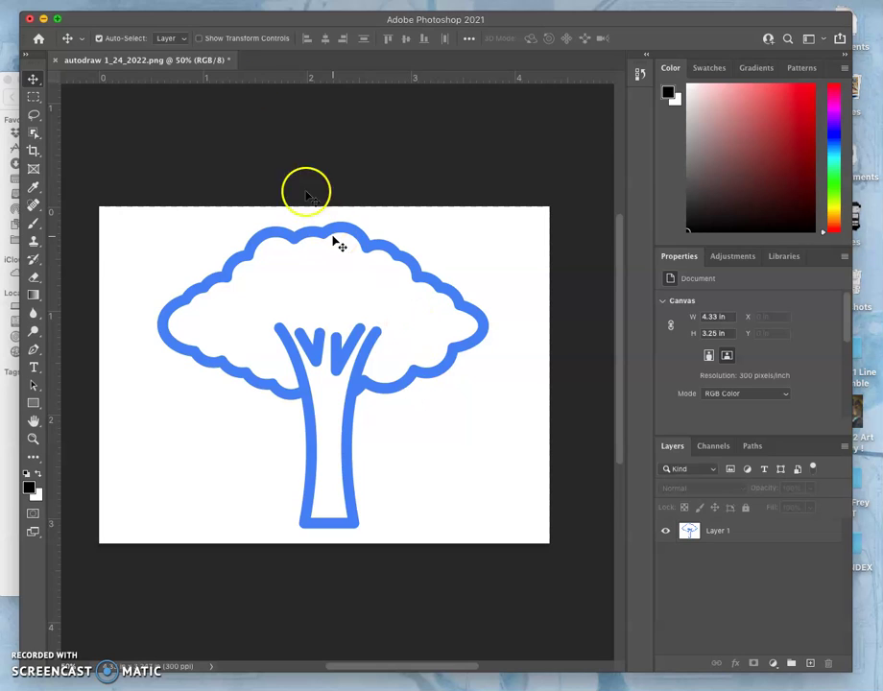
{"action": "left_click", "coordinate": [5, 91]}
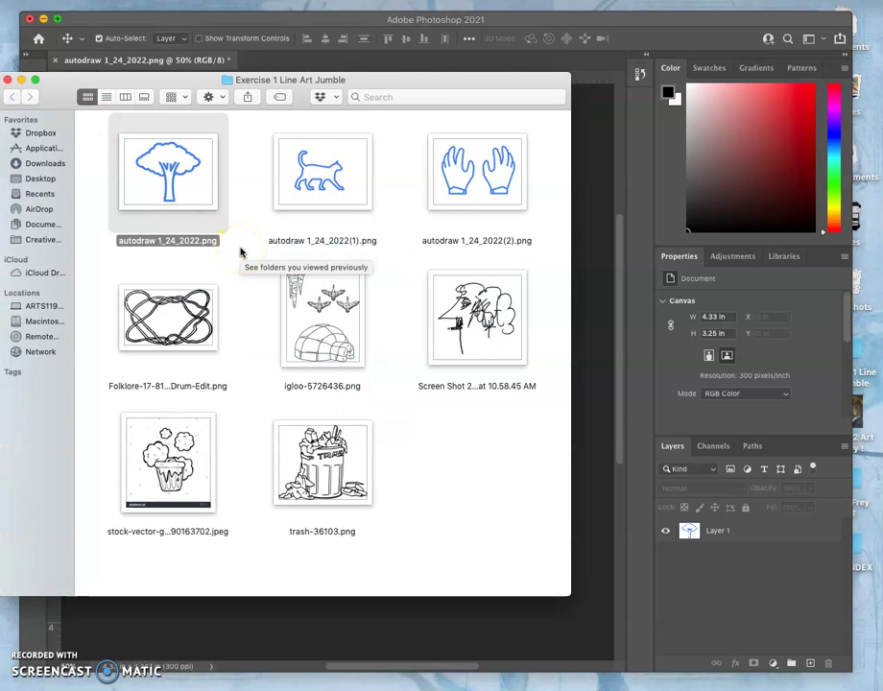
{"action": "left_click_drag", "start_coordinate": [387, 84], "coordinate": [737, 216]}
{"action": "left_click_drag", "start_coordinate": [516, 451], "coordinate": [325, 396]}
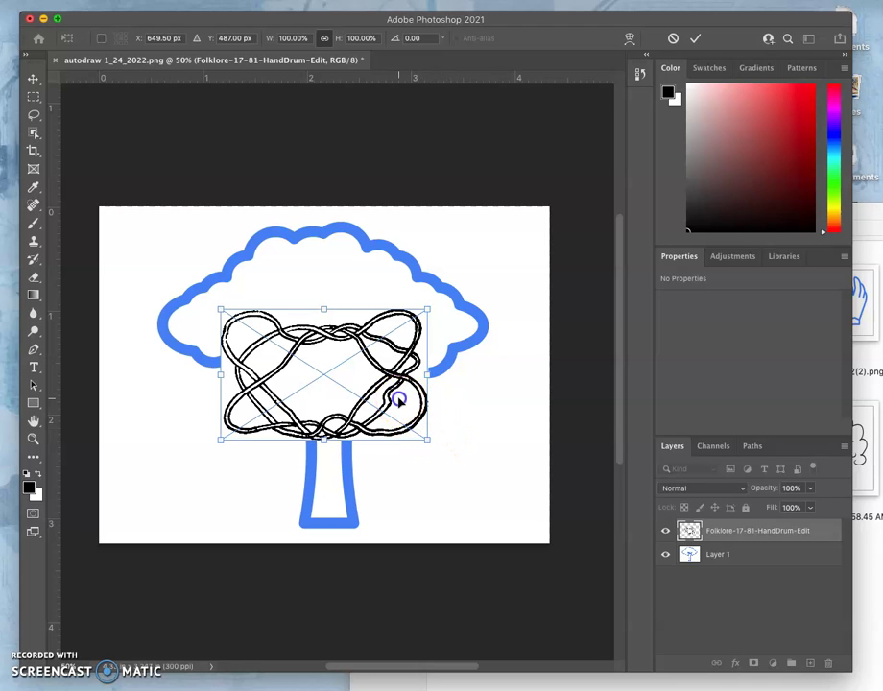
Step: Move the knot over the tree crown and scale it to about 163% × 177%, reaching the trunk
{"action": "mouse_move", "coordinate": [398, 400]}
{"action": "left_mouse_down"}
{"action": "mouse_move", "coordinate": [361, 351]}
{"action": "mouse_move", "coordinate": [382, 346]}
{"action": "left_mouse_up"}
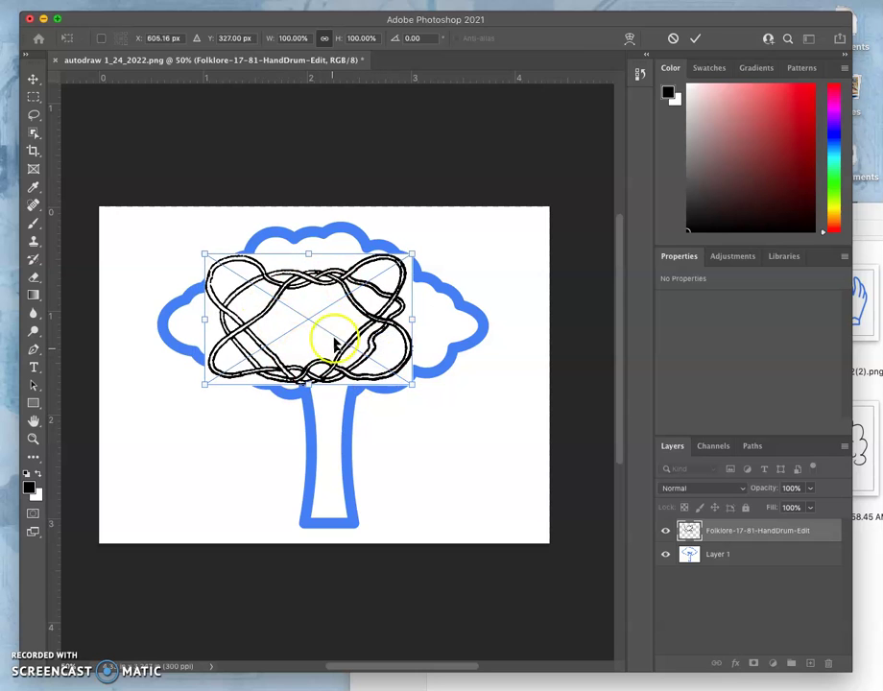
{"action": "mouse_move", "coordinate": [411, 383]}
{"action": "left_mouse_down"}
{"action": "mouse_move", "coordinate": [485, 468]}
{"action": "mouse_move", "coordinate": [457, 450]}
{"action": "mouse_move", "coordinate": [499, 477]}
{"action": "mouse_move", "coordinate": [459, 460]}
{"action": "mouse_move", "coordinate": [480, 467]}
{"action": "mouse_move", "coordinate": [471, 449]}
{"action": "left_mouse_up"}
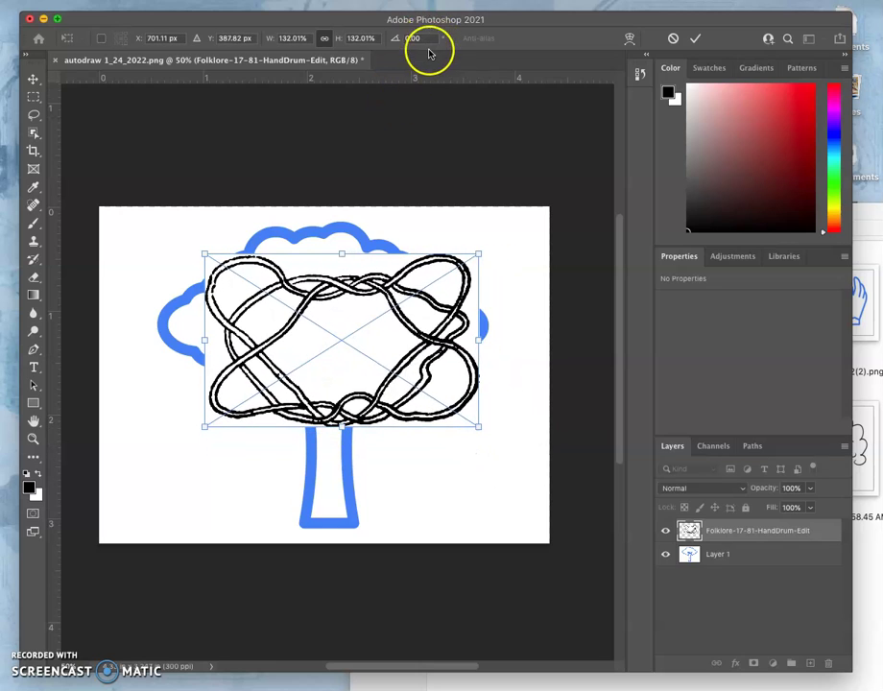
{"action": "left_click", "coordinate": [480, 252]}
{"action": "mouse_move", "coordinate": [480, 252]}
{"action": "left_mouse_down"}
{"action": "mouse_move", "coordinate": [492, 249]}
{"action": "mouse_move", "coordinate": [399, 309]}
{"action": "mouse_move", "coordinate": [527, 242]}
{"action": "mouse_move", "coordinate": [507, 252]}
{"action": "mouse_move", "coordinate": [502, 230]}
{"action": "mouse_move", "coordinate": [420, 267]}
{"action": "mouse_move", "coordinate": [405, 258]}
{"action": "mouse_move", "coordinate": [512, 223]}
{"action": "mouse_move", "coordinate": [536, 238]}
{"action": "mouse_move", "coordinate": [542, 212]}
{"action": "left_mouse_up"}
{"action": "left_click_drag", "start_coordinate": [324, 352], "coordinate": [279, 355]}
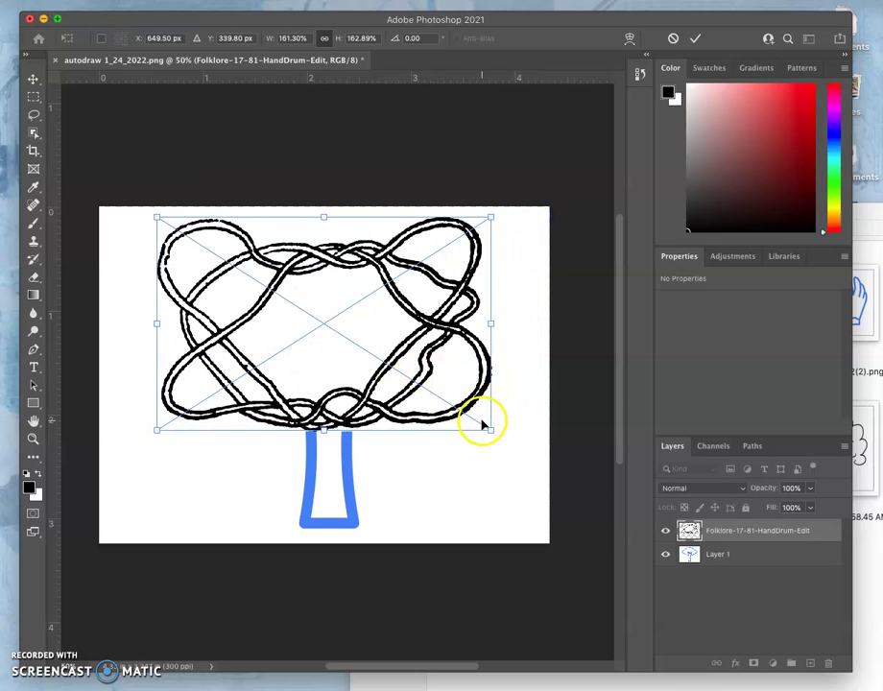
{"action": "mouse_move", "coordinate": [488, 427]}
{"action": "left_mouse_down"}
{"action": "mouse_move", "coordinate": [492, 455]}
{"action": "mouse_move", "coordinate": [493, 447]}
{"action": "left_mouse_up"}
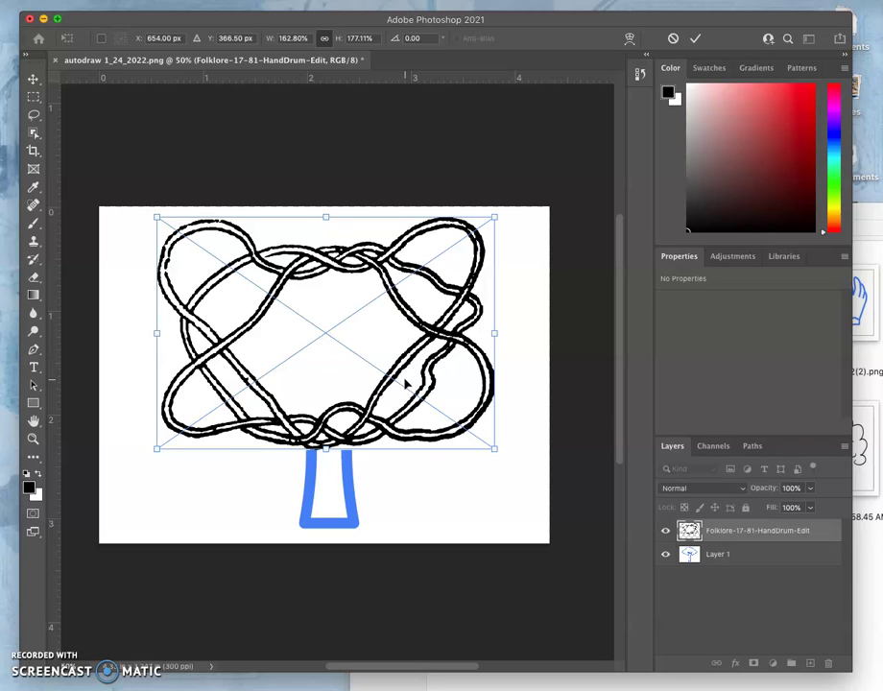
Step: Flip the knot vertically and widen it slightly
{"action": "right_click", "coordinate": [363, 329]}
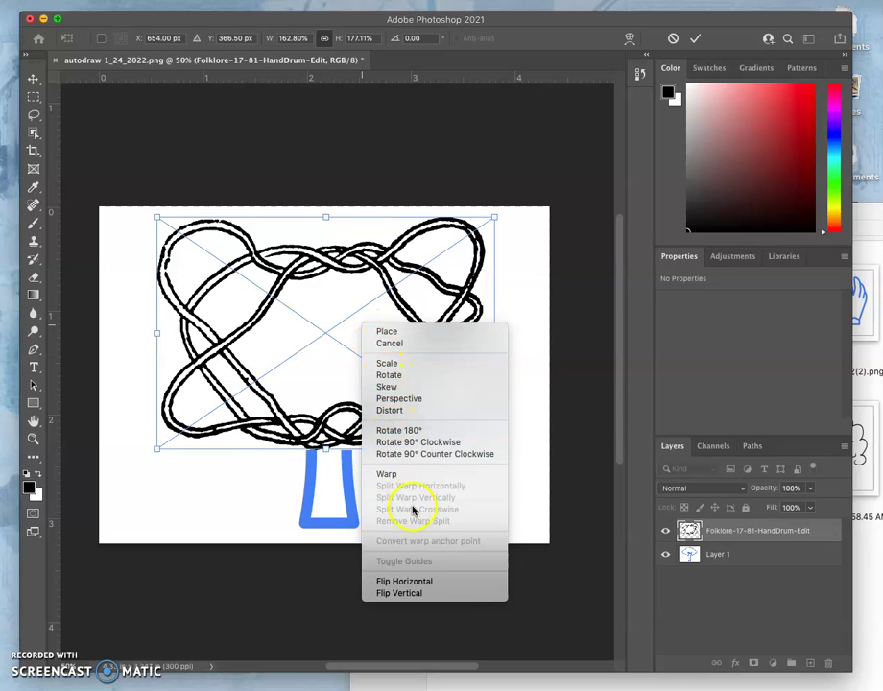
{"action": "left_click", "coordinate": [403, 593]}
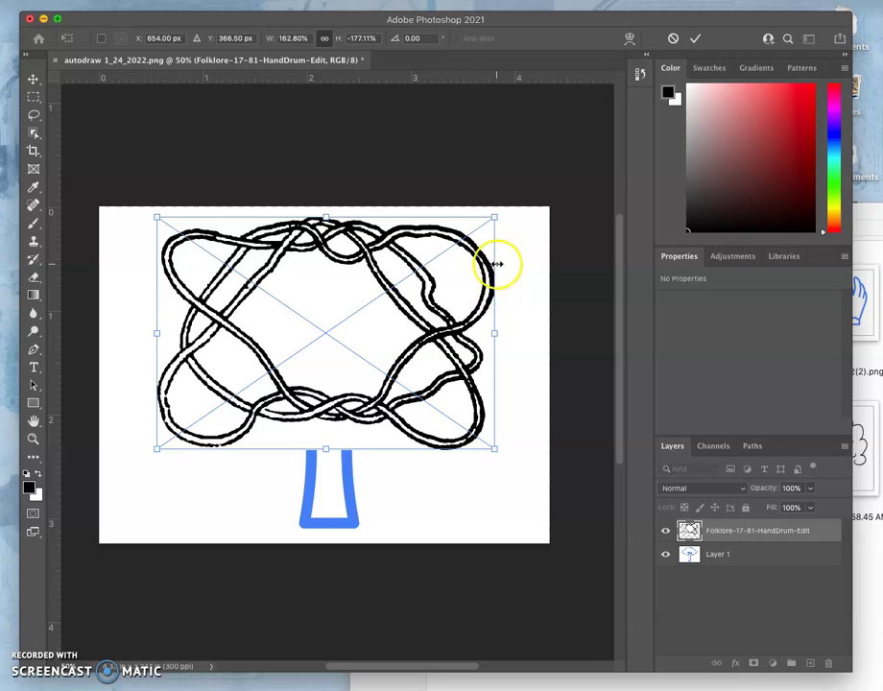
{"action": "mouse_move", "coordinate": [498, 334]}
{"action": "left_mouse_down"}
{"action": "mouse_move", "coordinate": [467, 336]}
{"action": "mouse_move", "coordinate": [501, 331]}
{"action": "left_mouse_up"}
Step: Distort the knot's top-right corner slightly and commit the transform
{"action": "right_click", "coordinate": [443, 305]}
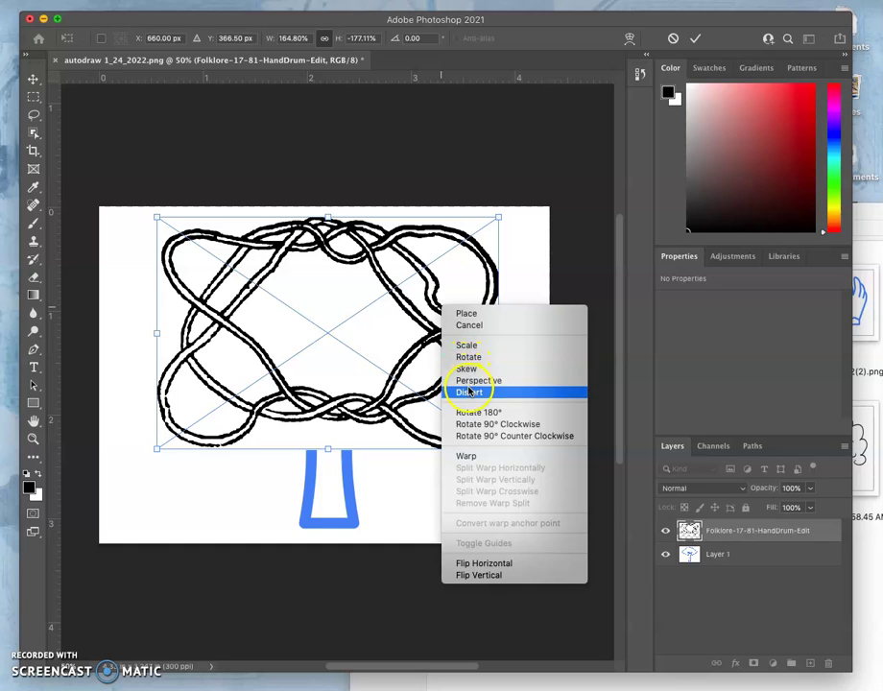
{"action": "left_click", "coordinate": [469, 392]}
{"action": "mouse_move", "coordinate": [500, 221]}
{"action": "left_mouse_down"}
{"action": "mouse_move", "coordinate": [427, 265]}
{"action": "mouse_move", "coordinate": [516, 227]}
{"action": "mouse_move", "coordinate": [508, 214]}
{"action": "left_mouse_up"}
{"action": "double_click", "coordinate": [404, 370]}
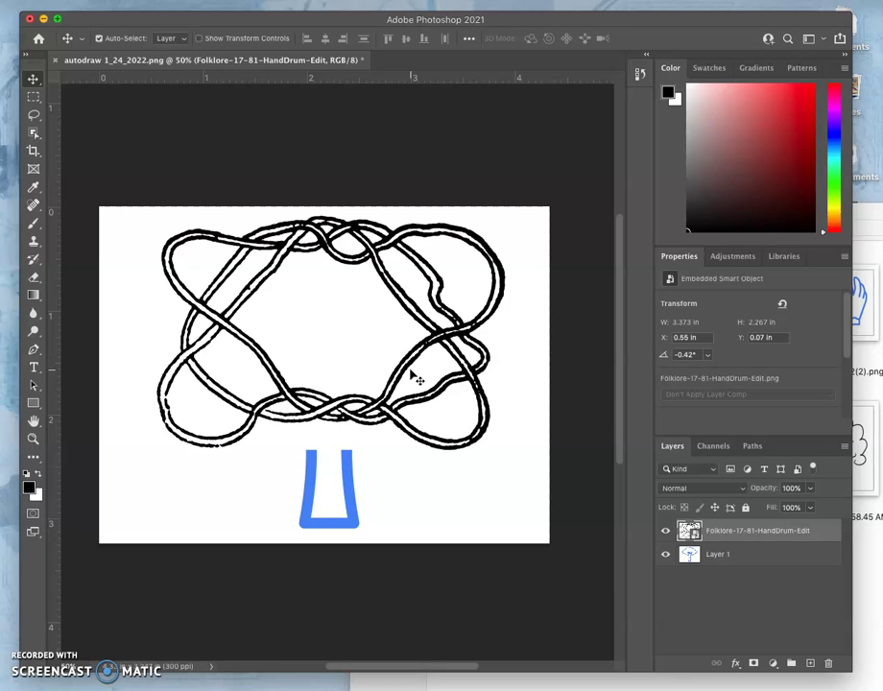
Step: Bring up the Canvas course page and scroll to step 4 on the Multiply blend mode
{"action": "mouse_move", "coordinate": [24, 261]}
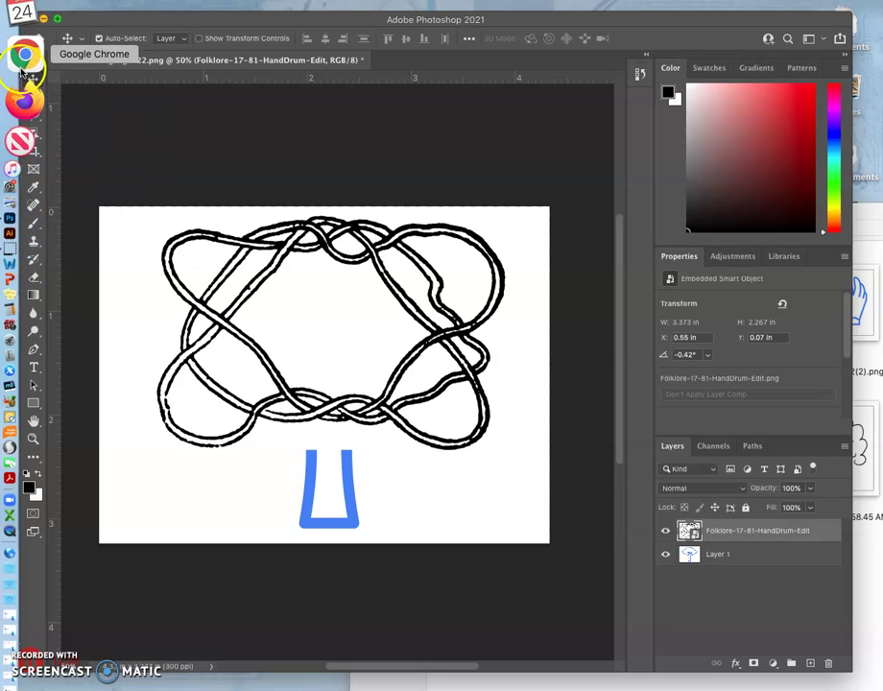
{"action": "left_click", "coordinate": [23, 66]}
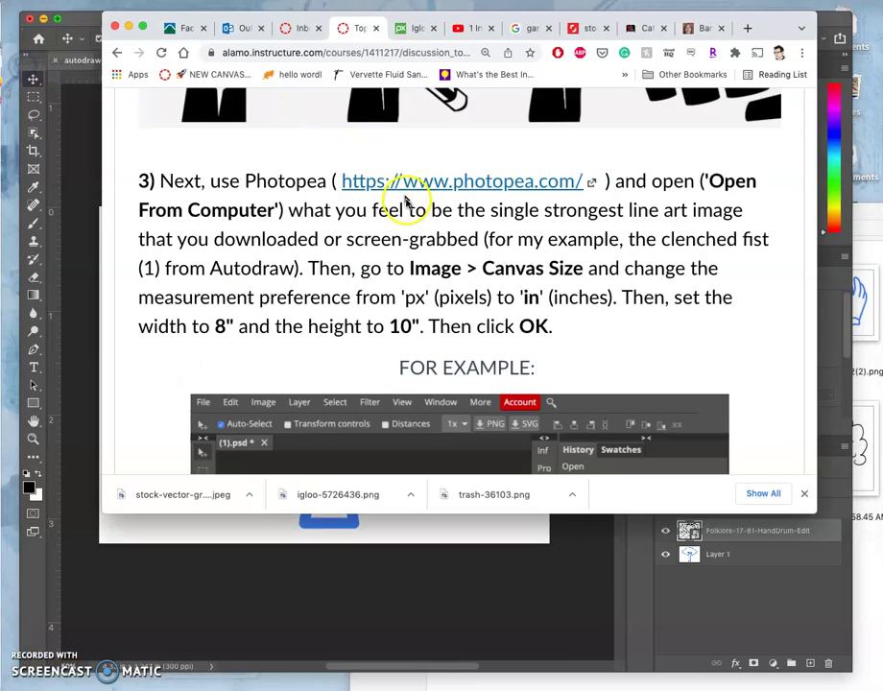
{"action": "scroll", "coordinate": [404, 202], "scroll_direction": "up", "scroll_amount": 10}
{"action": "scroll", "coordinate": [407, 202], "scroll_direction": "down", "scroll_amount": 15}
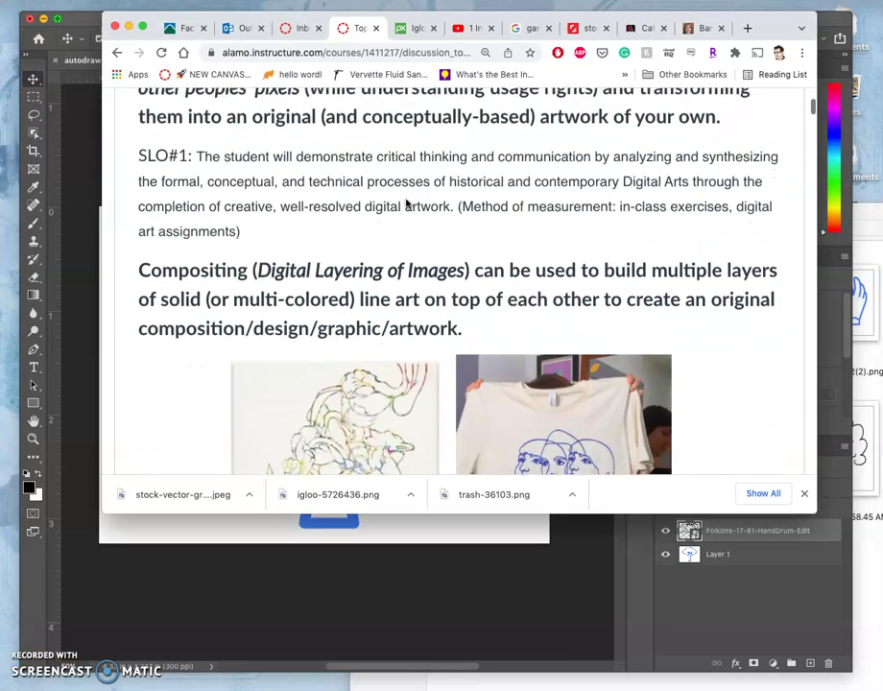
{"action": "scroll", "coordinate": [429, 285], "scroll_direction": "down", "scroll_amount": 20}
{"action": "scroll", "coordinate": [423, 328], "scroll_direction": "down", "scroll_amount": 20}
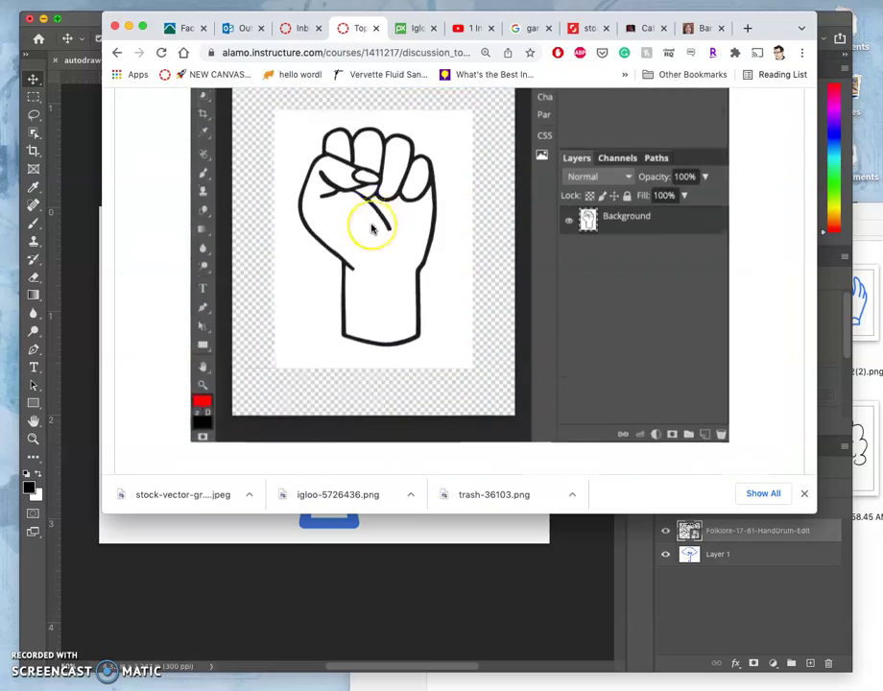
{"action": "scroll", "coordinate": [367, 223], "scroll_direction": "down", "scroll_amount": 15}
{"action": "scroll", "coordinate": [388, 245], "scroll_direction": "down", "scroll_amount": 15}
{"action": "scroll", "coordinate": [389, 248], "scroll_direction": "up", "scroll_amount": 15}
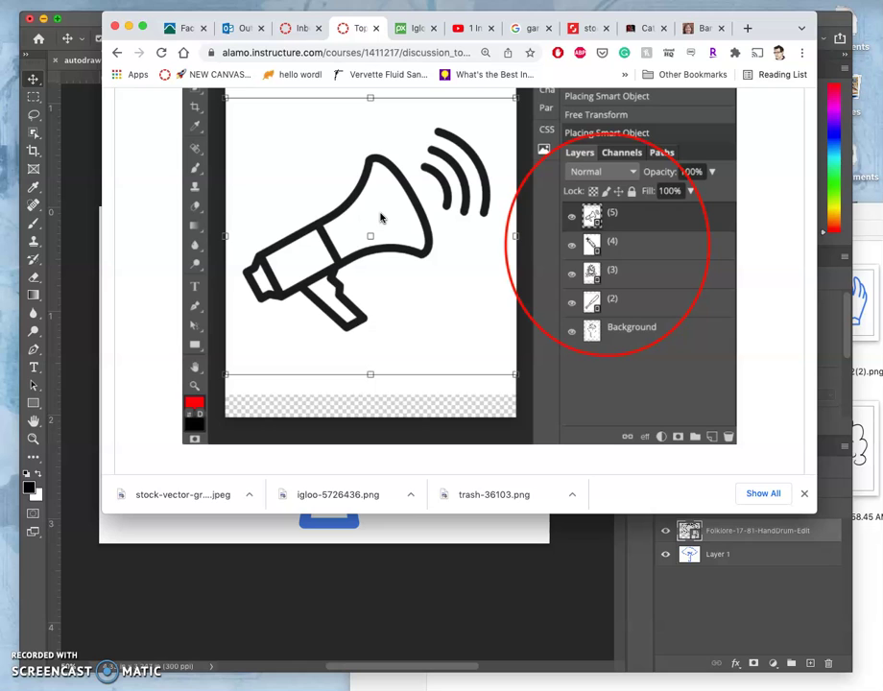
{"action": "scroll", "coordinate": [380, 219], "scroll_direction": "down", "scroll_amount": 5}
{"action": "scroll", "coordinate": [380, 217], "scroll_direction": "up", "scroll_amount": 1}
{"action": "scroll", "coordinate": [365, 344], "scroll_direction": "down", "scroll_amount": 10}
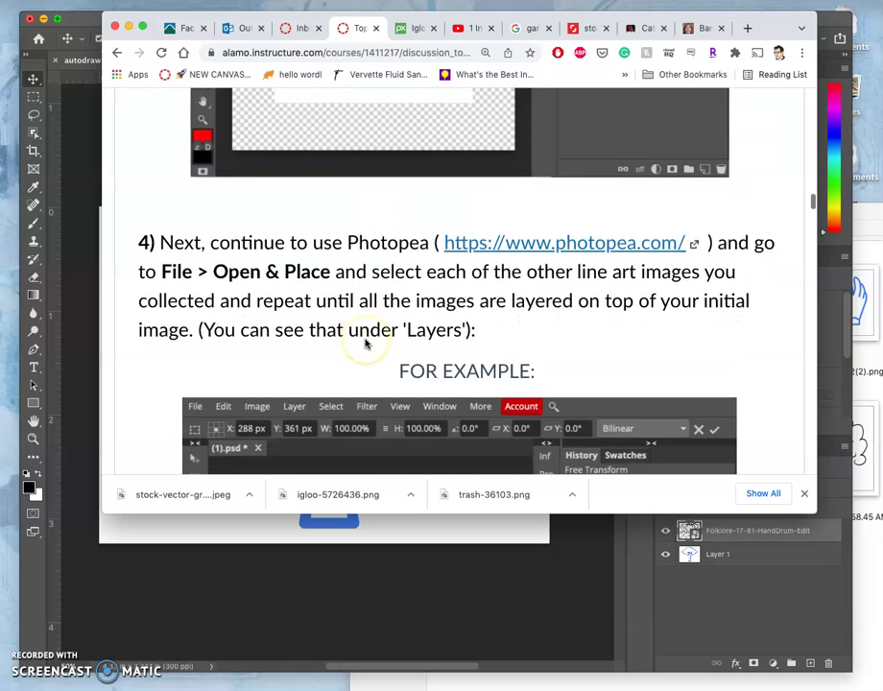
{"action": "scroll", "coordinate": [366, 343], "scroll_direction": "down", "scroll_amount": 1}
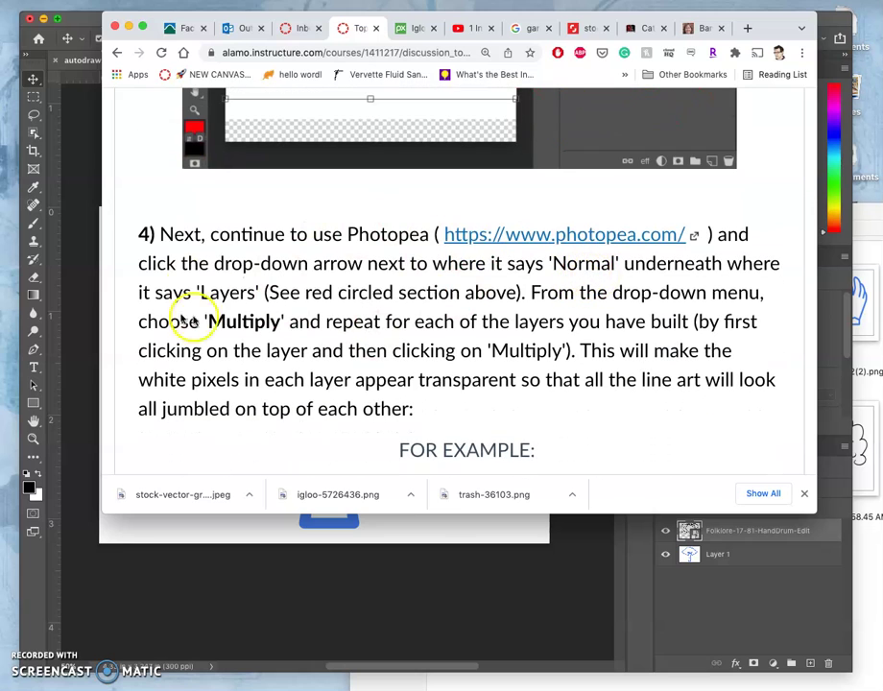
Step: Select the Folklore knot layer and change its blend mode to Multiply
{"action": "left_click", "coordinate": [138, 531]}
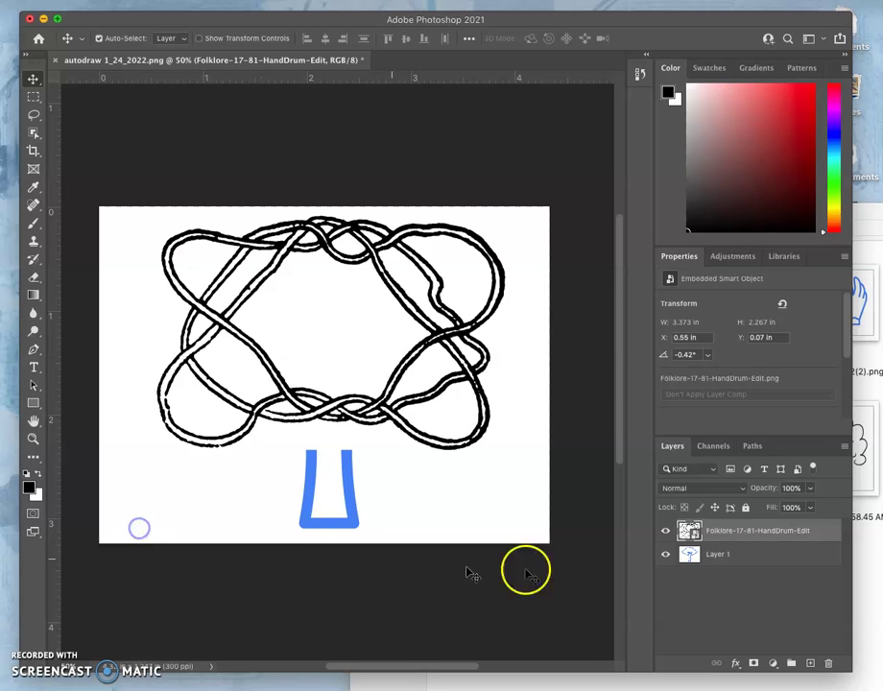
{"action": "left_click", "coordinate": [737, 534]}
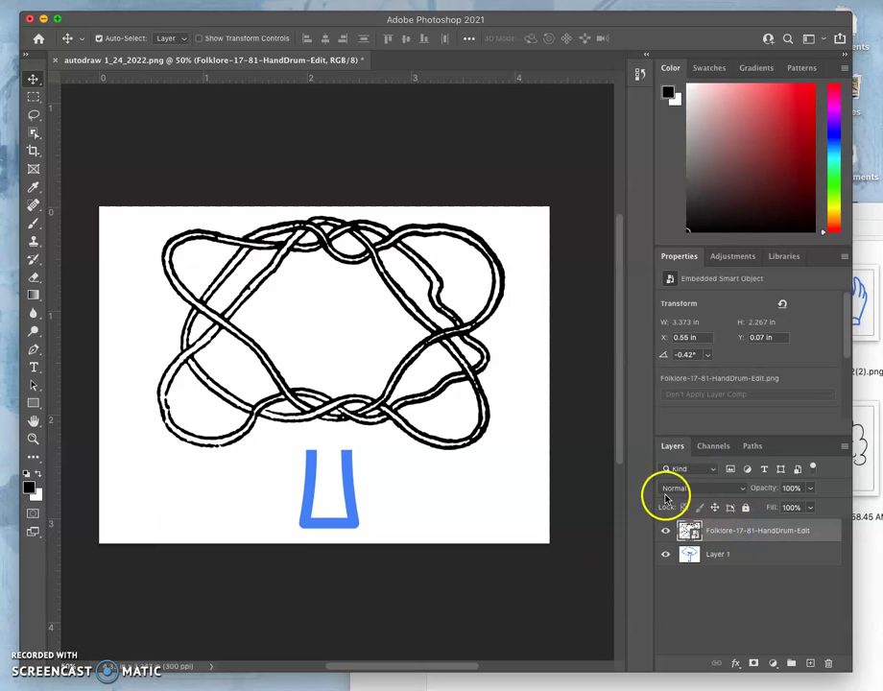
{"action": "left_click", "coordinate": [740, 490]}
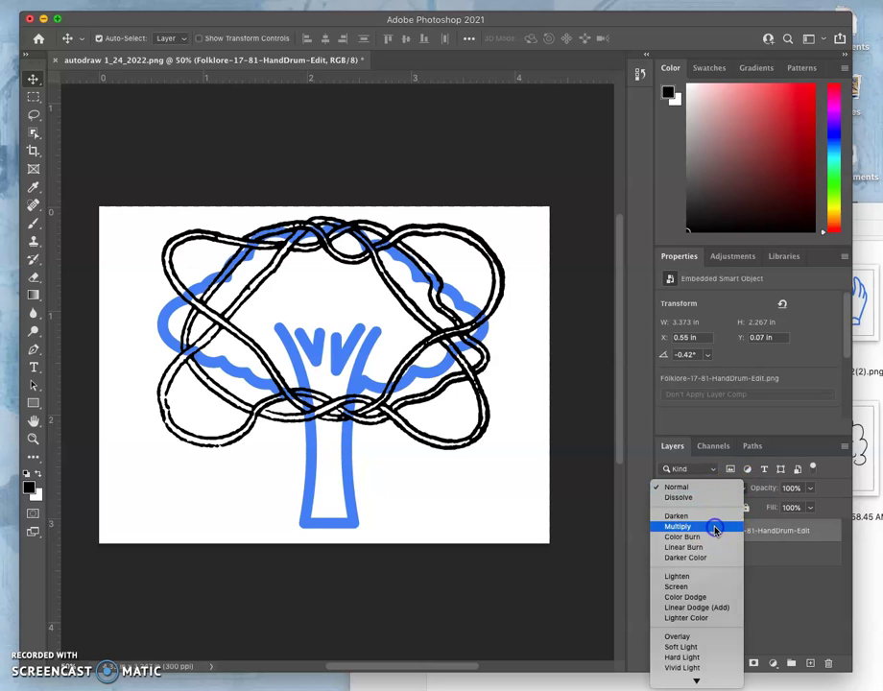
{"action": "left_click", "coordinate": [714, 529]}
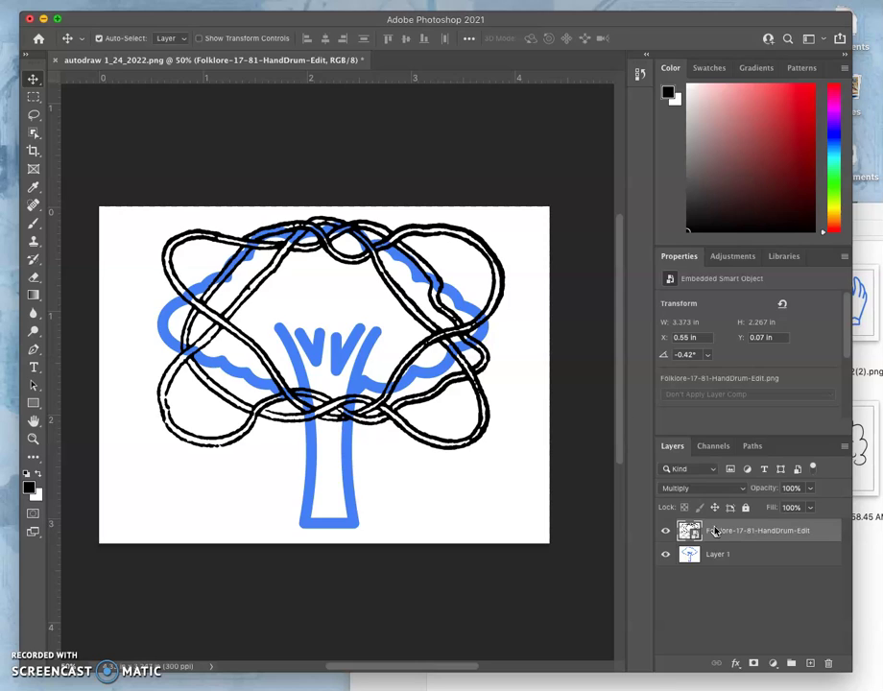
{"action": "left_click", "coordinate": [756, 571]}
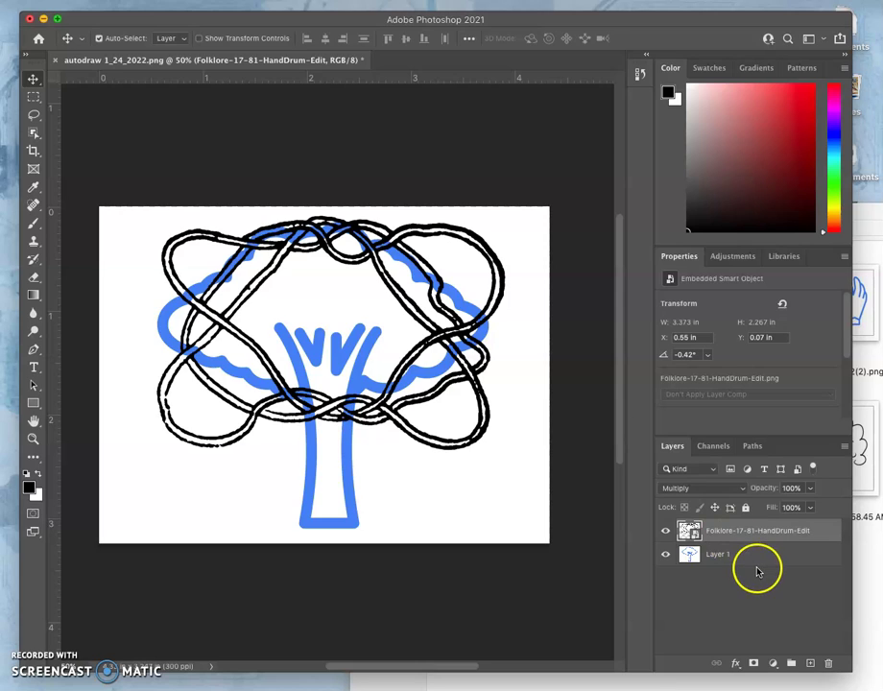
{"action": "left_click_drag", "start_coordinate": [756, 572], "coordinate": [711, 529]}
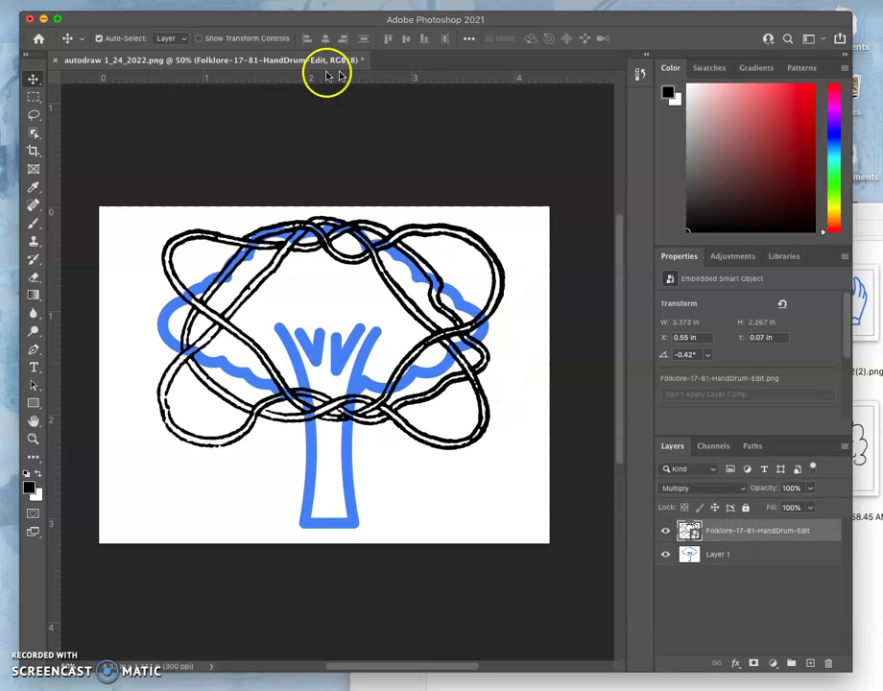
Step: Place autodraw 1_24_2022(2).png, shrink it to 3.26 × 2.457 in over the lower half, and commit
{"action": "left_click", "coordinate": [864, 257]}
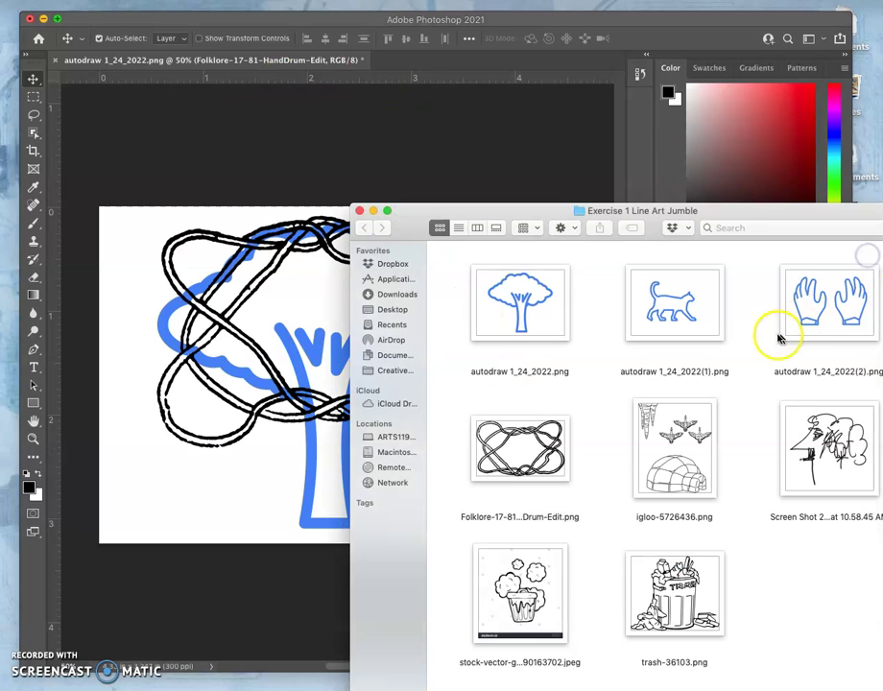
{"action": "left_click_drag", "start_coordinate": [827, 303], "coordinate": [316, 405]}
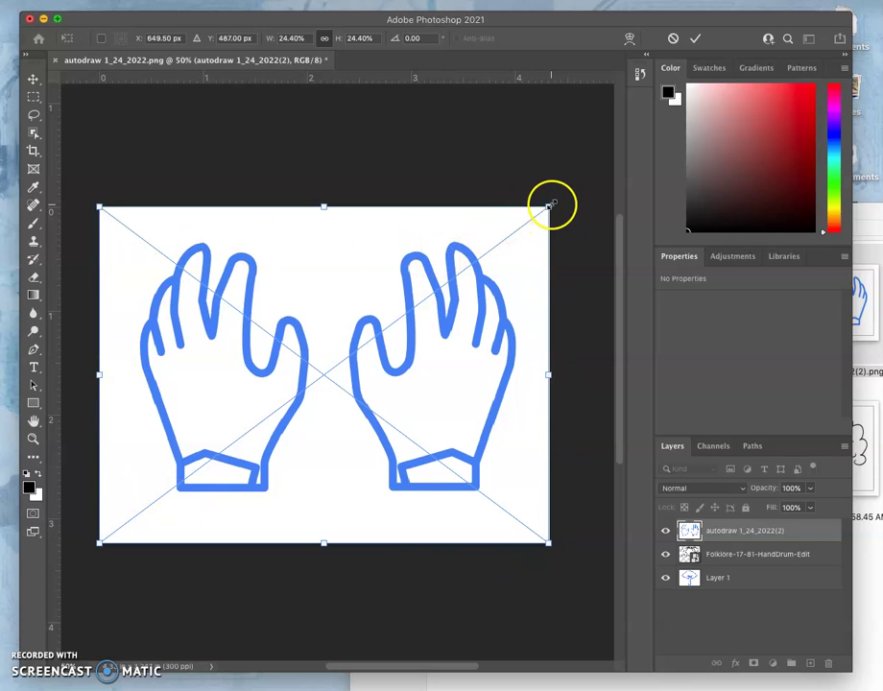
{"action": "left_click_drag", "start_coordinate": [551, 205], "coordinate": [505, 246]}
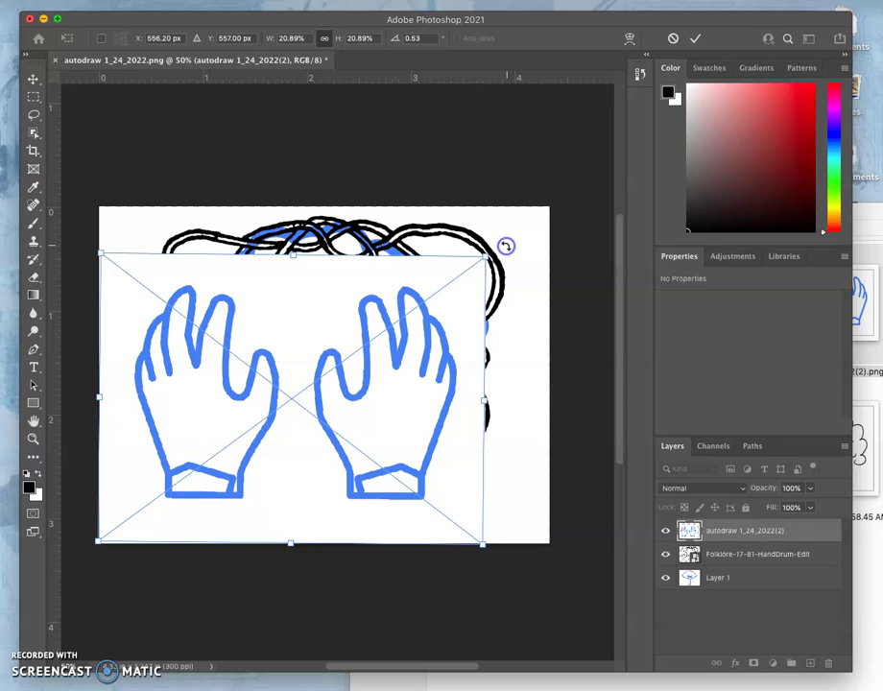
{"action": "left_click_drag", "start_coordinate": [410, 370], "coordinate": [456, 373]}
{"action": "left_click_drag", "start_coordinate": [524, 256], "coordinate": [474, 305]}
{"action": "mouse_move", "coordinate": [434, 409]}
{"action": "left_mouse_down"}
{"action": "mouse_move", "coordinate": [464, 410]}
{"action": "mouse_move", "coordinate": [447, 416]}
{"action": "left_mouse_up"}
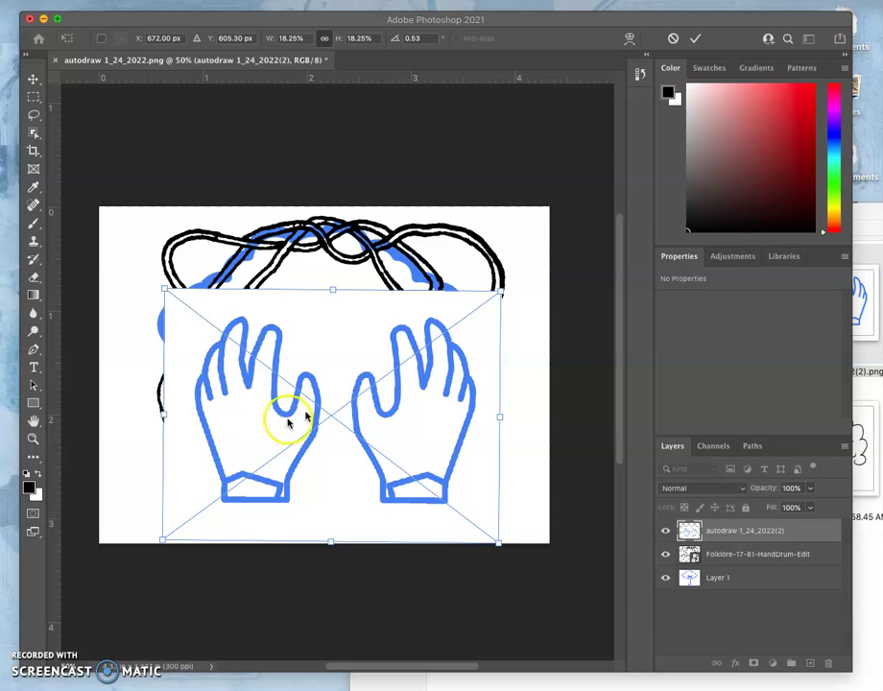
{"action": "mouse_move", "coordinate": [337, 389]}
{"action": "left_mouse_down"}
{"action": "mouse_move", "coordinate": [333, 375]}
{"action": "mouse_move", "coordinate": [329, 394]}
{"action": "left_mouse_up"}
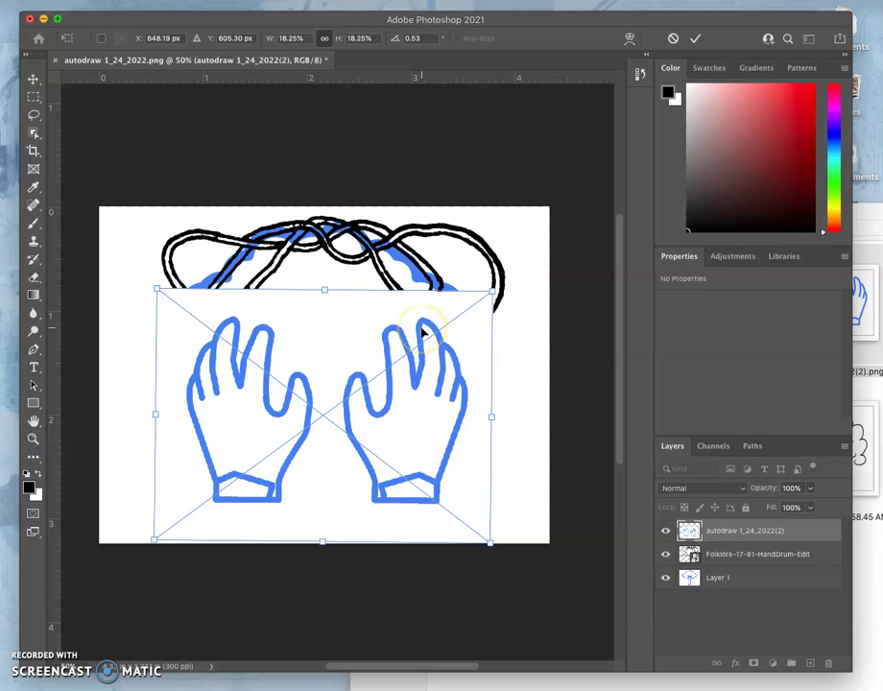
{"action": "key", "text": "Return"}
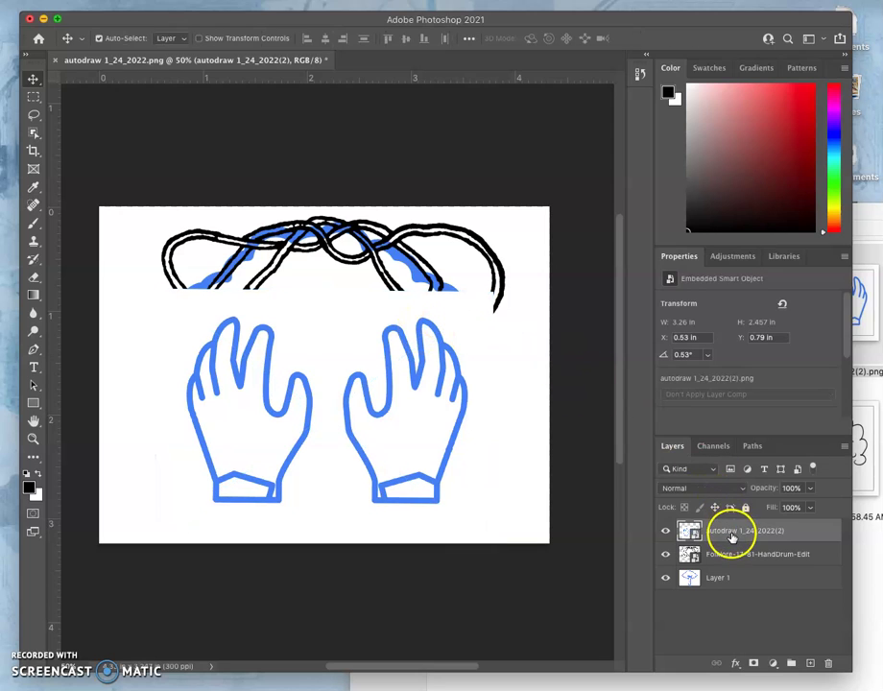
Step: Switch the hands layer's blend mode to Multiply so the tree and knot show through its white areas
{"action": "left_click", "coordinate": [689, 490]}
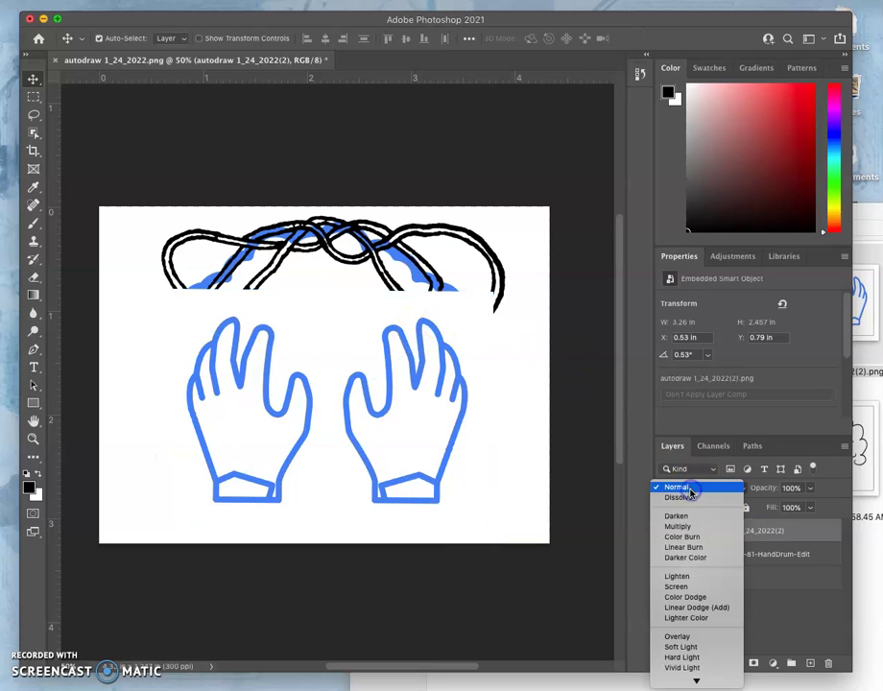
{"action": "left_click", "coordinate": [676, 525]}
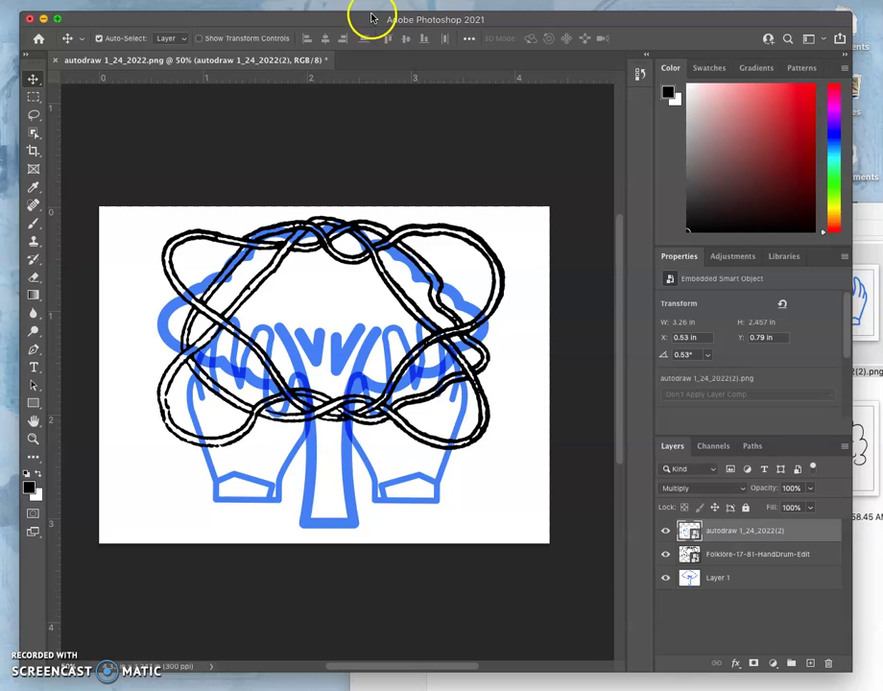
{"action": "left_click", "coordinate": [739, 490]}
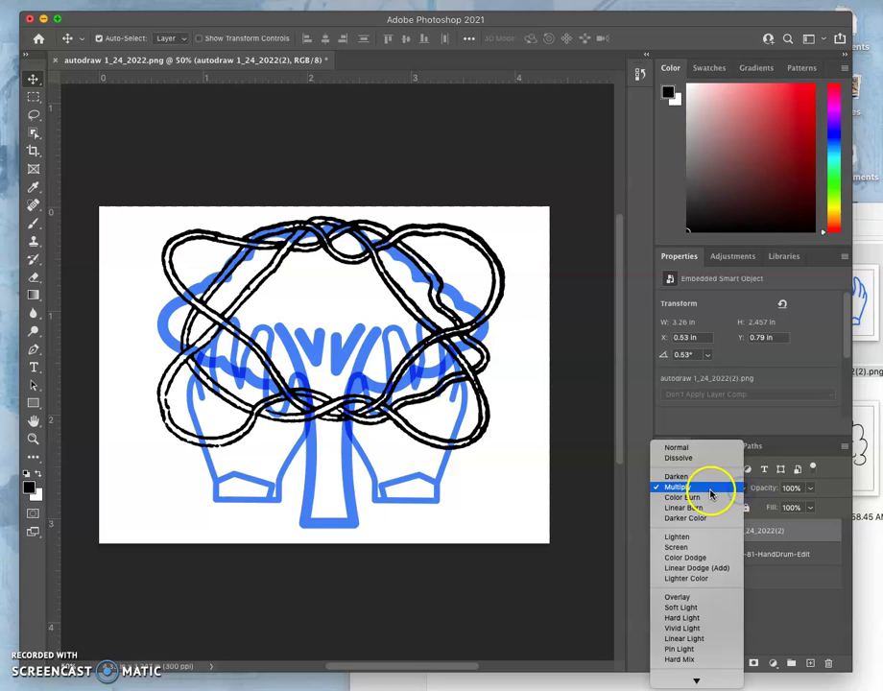
{"action": "left_click", "coordinate": [710, 492]}
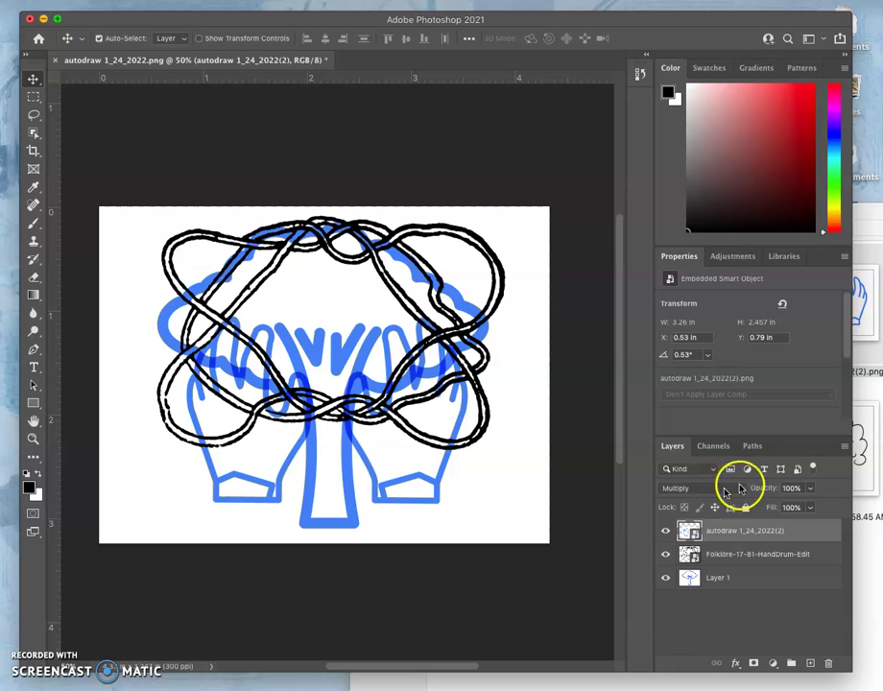
{"action": "key", "text": "super+1"}
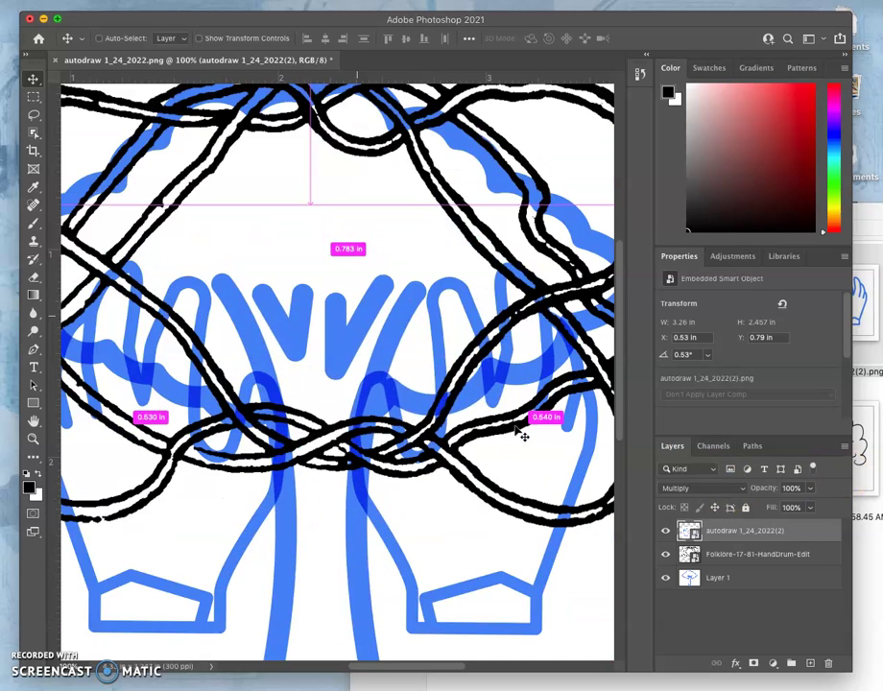
{"action": "key", "text": "super+equal"}
{"action": "scroll", "coordinate": [422, 391], "scroll_direction": "down", "scroll_amount": 3}
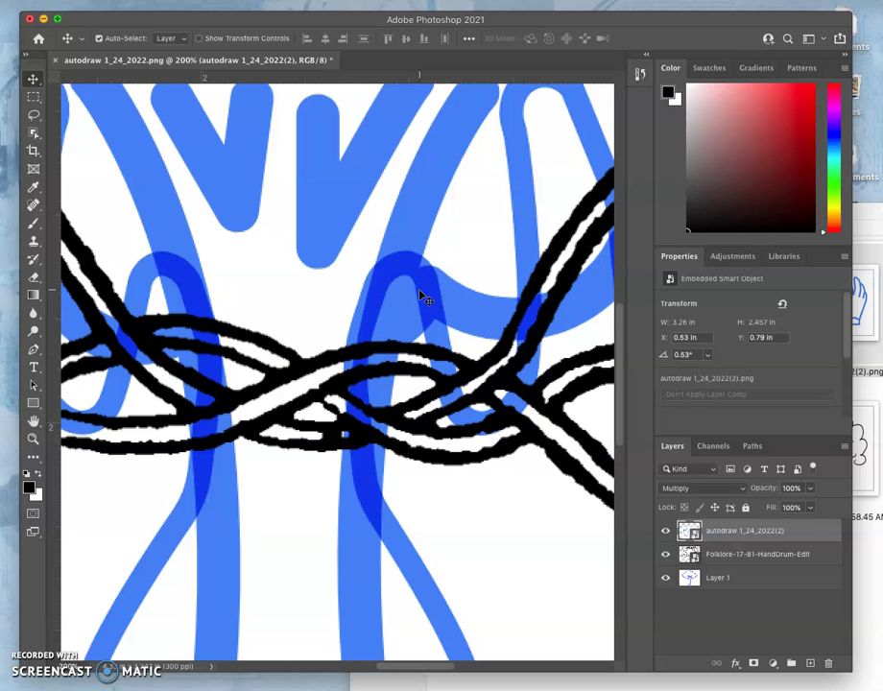
{"action": "key", "text": "super+minus"}
{"action": "key", "text": "super+minus"}
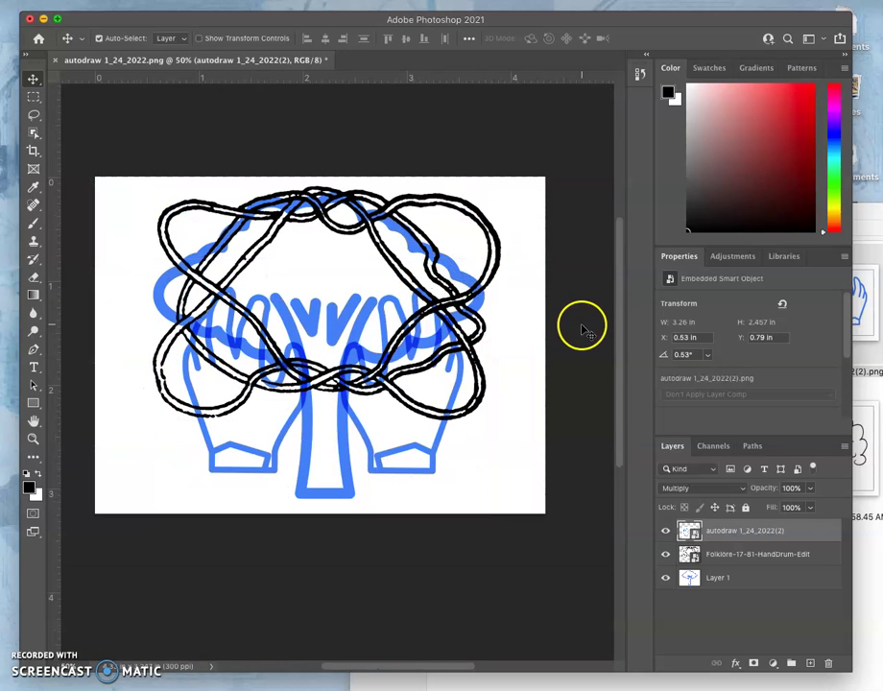
{"action": "left_click", "coordinate": [640, 74]}
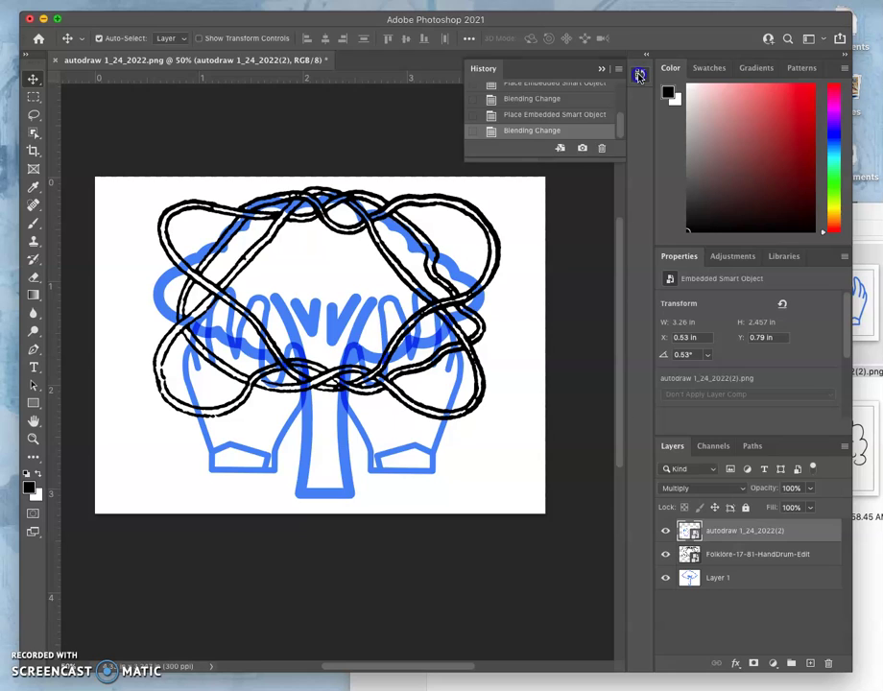
{"action": "left_click", "coordinate": [640, 74]}
{"action": "left_click", "coordinate": [640, 74]}
{"action": "left_click_drag", "start_coordinate": [614, 157], "coordinate": [629, 374]}
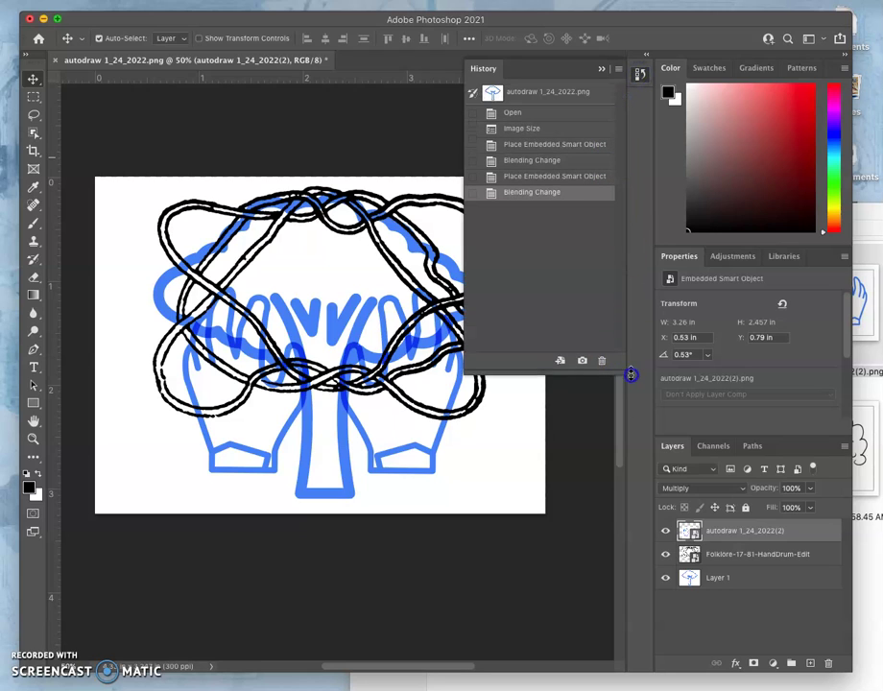
{"action": "left_click", "coordinate": [522, 130]}
{"action": "left_click", "coordinate": [521, 146]}
{"action": "left_click", "coordinate": [519, 162]}
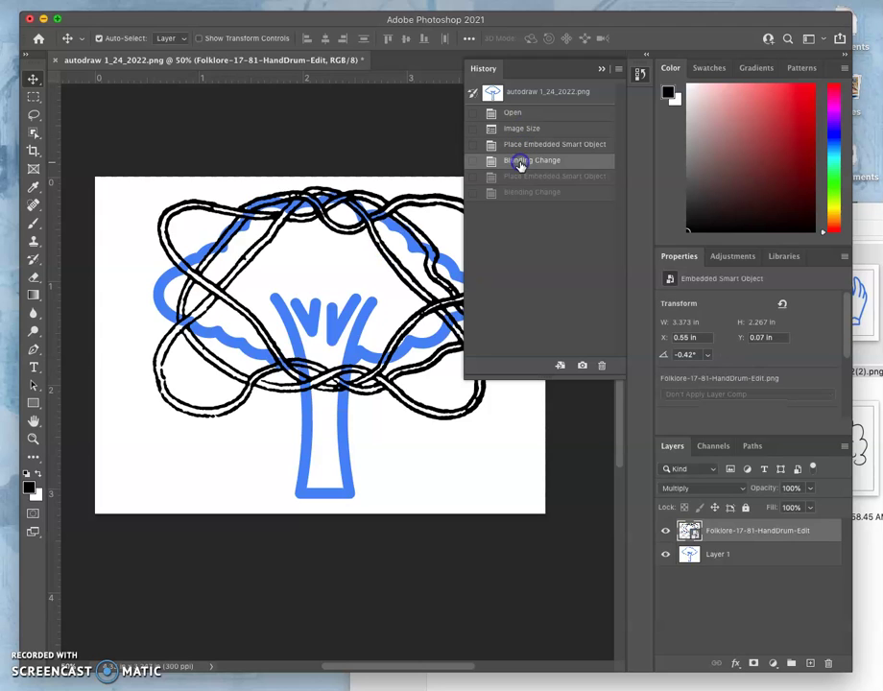
{"action": "left_click", "coordinate": [517, 178]}
{"action": "left_click", "coordinate": [518, 194]}
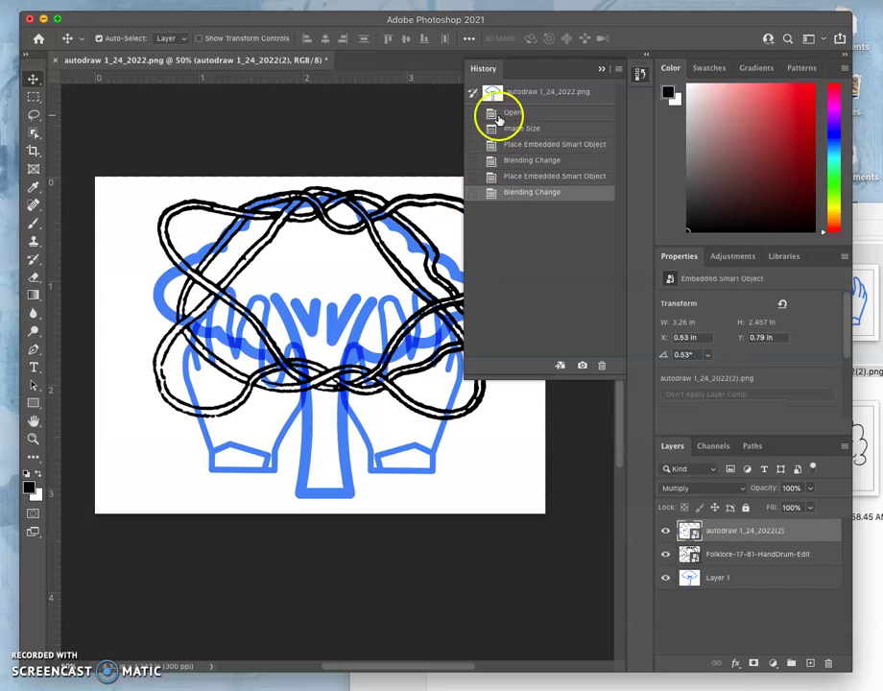
{"action": "left_click", "coordinate": [603, 70]}
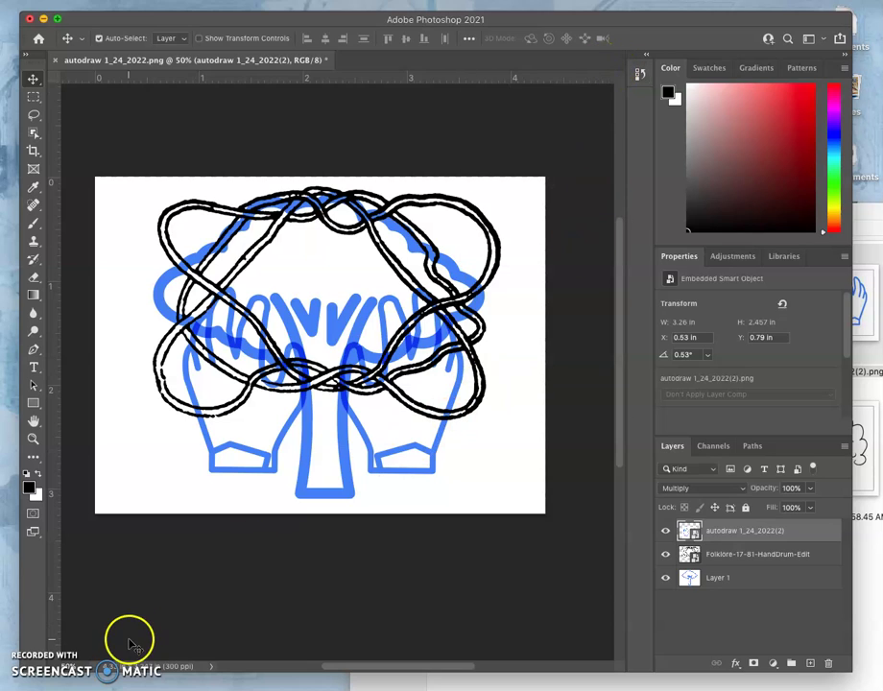